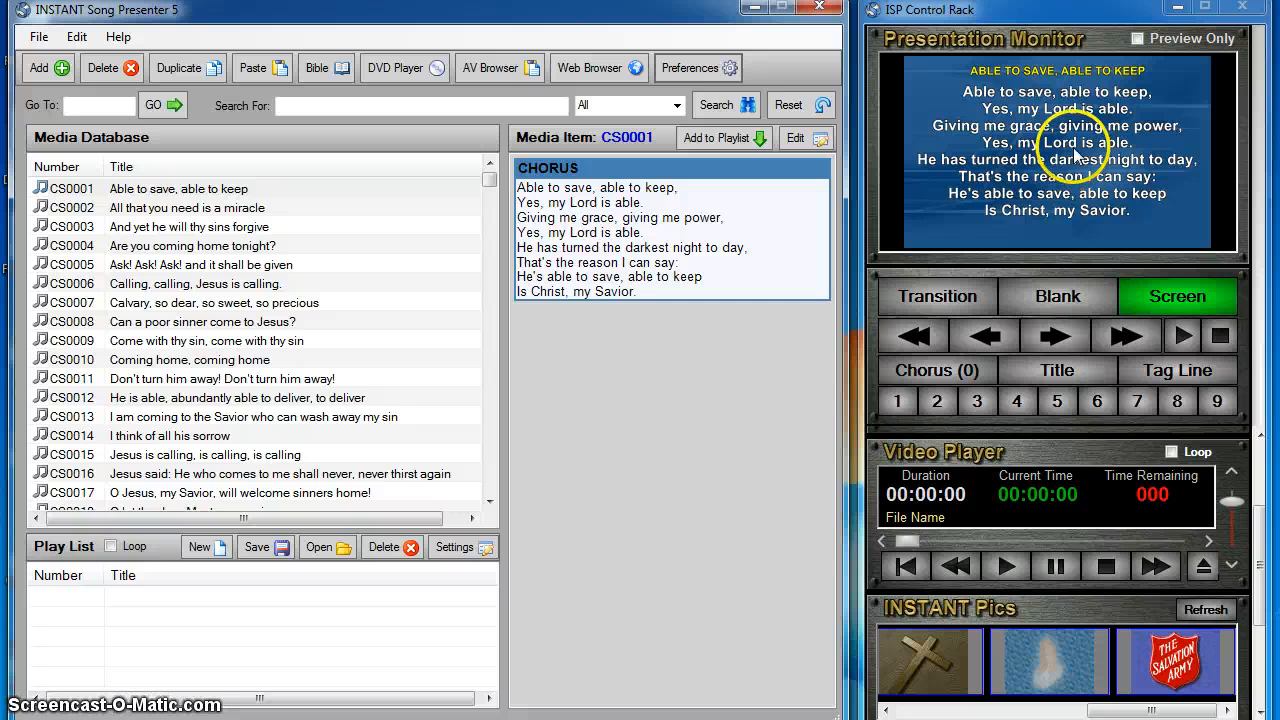
Step: Open the Screen Designer from the preferences and apply the Full Screen w/Title preset design
click(702, 71)
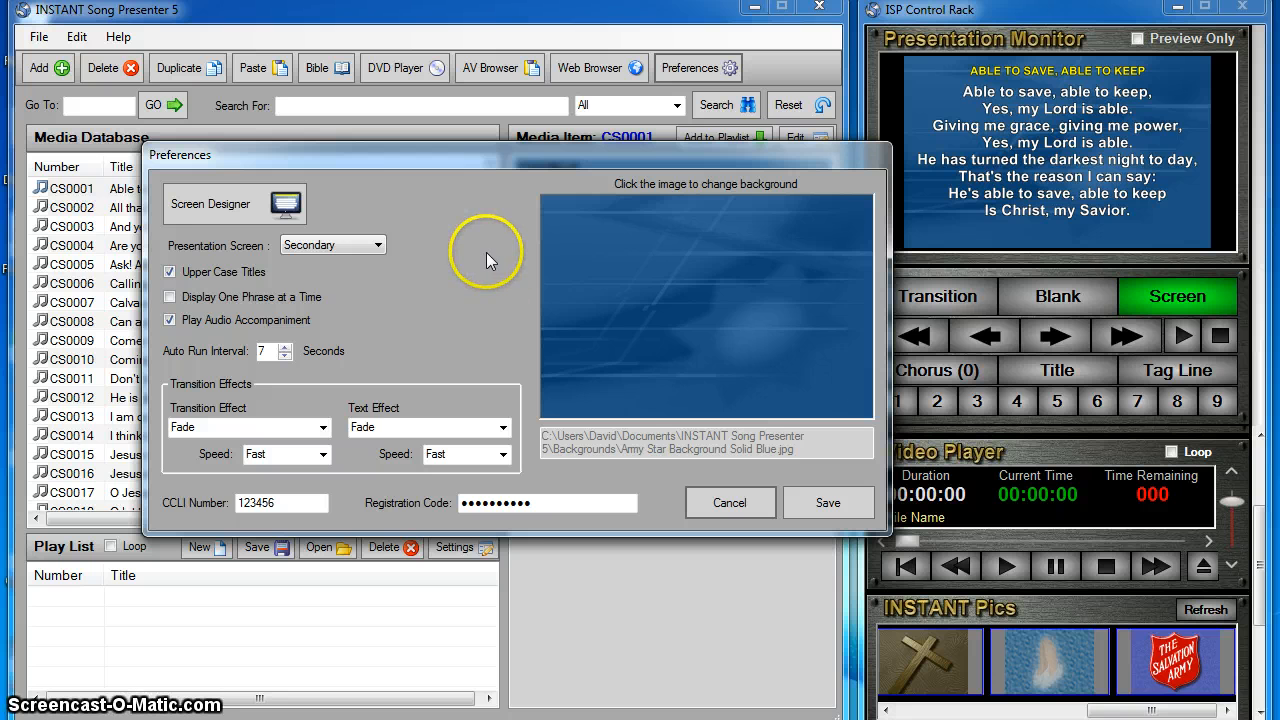
click(229, 203)
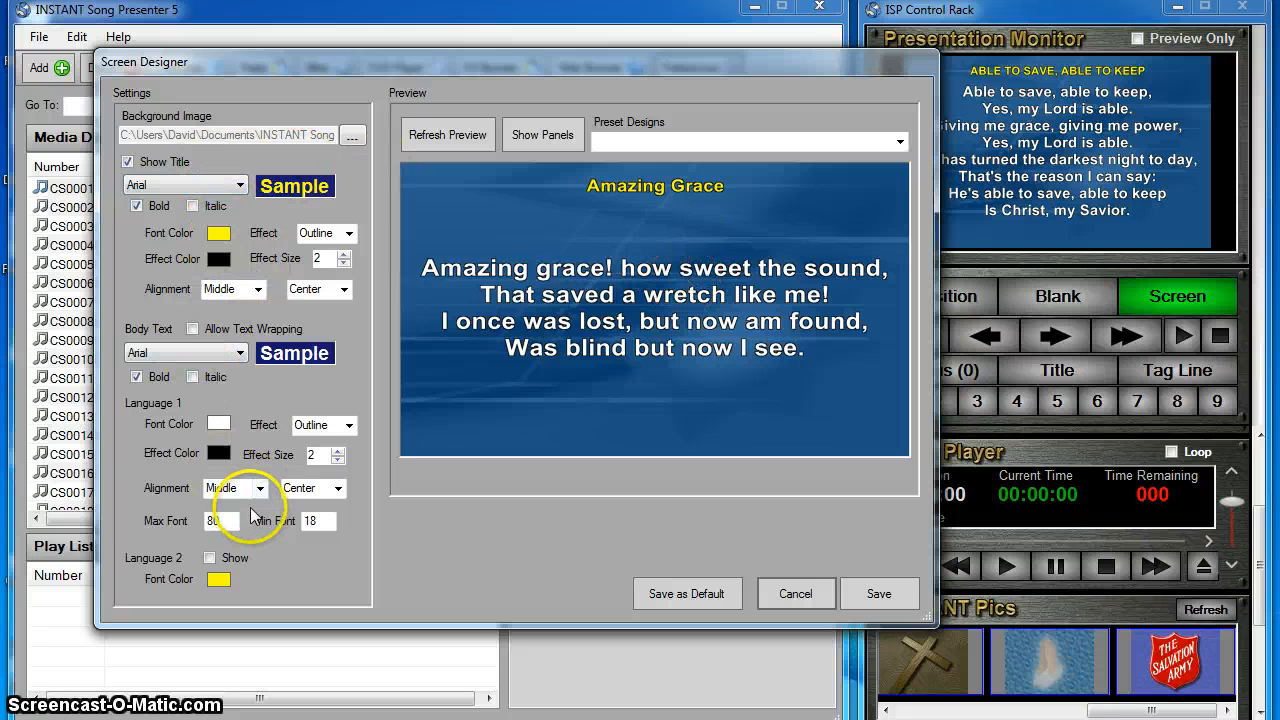
click(899, 142)
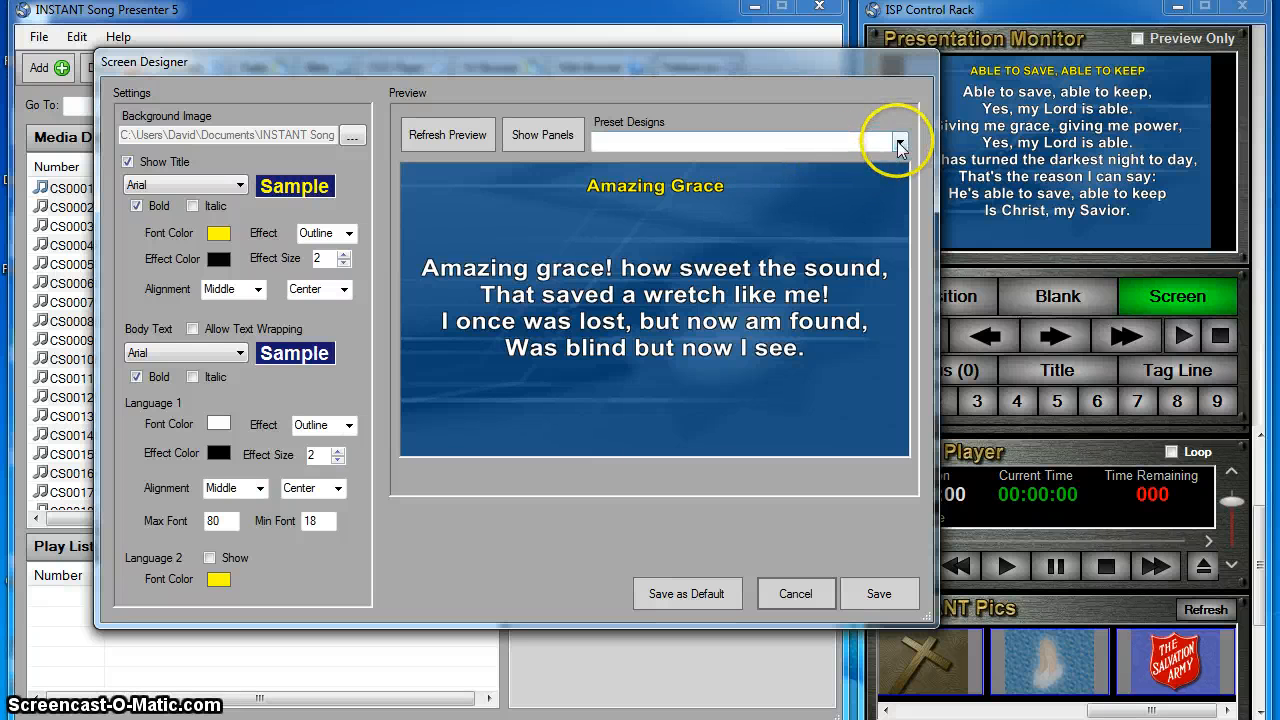
click(706, 150)
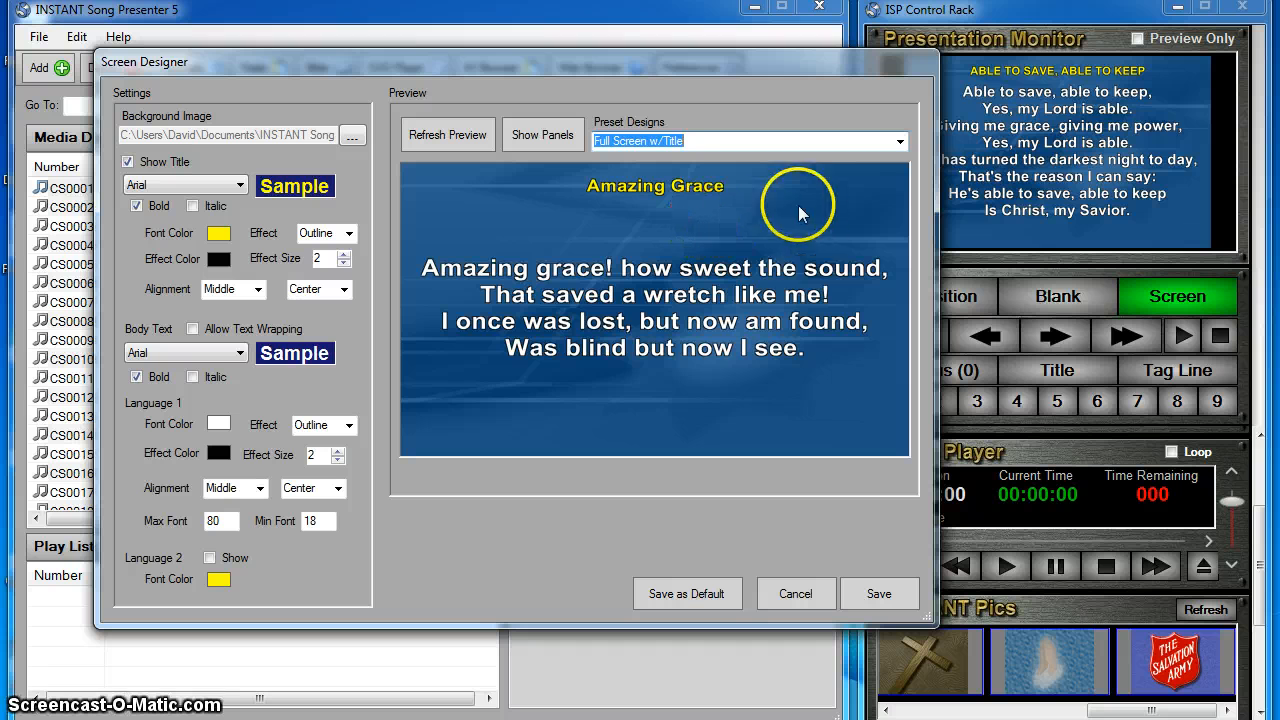
Step: Try the Full Screen NO Title and Lyrics on Left preset designs in the preview
click(901, 143)
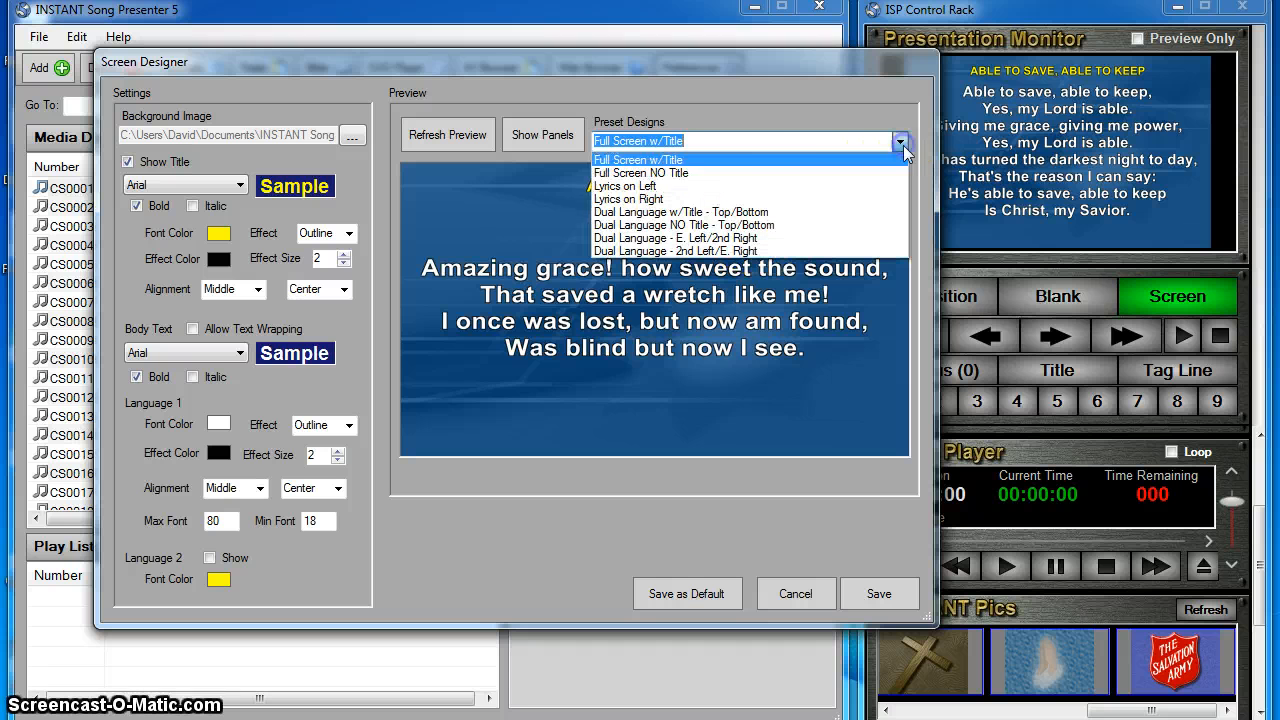
click(769, 172)
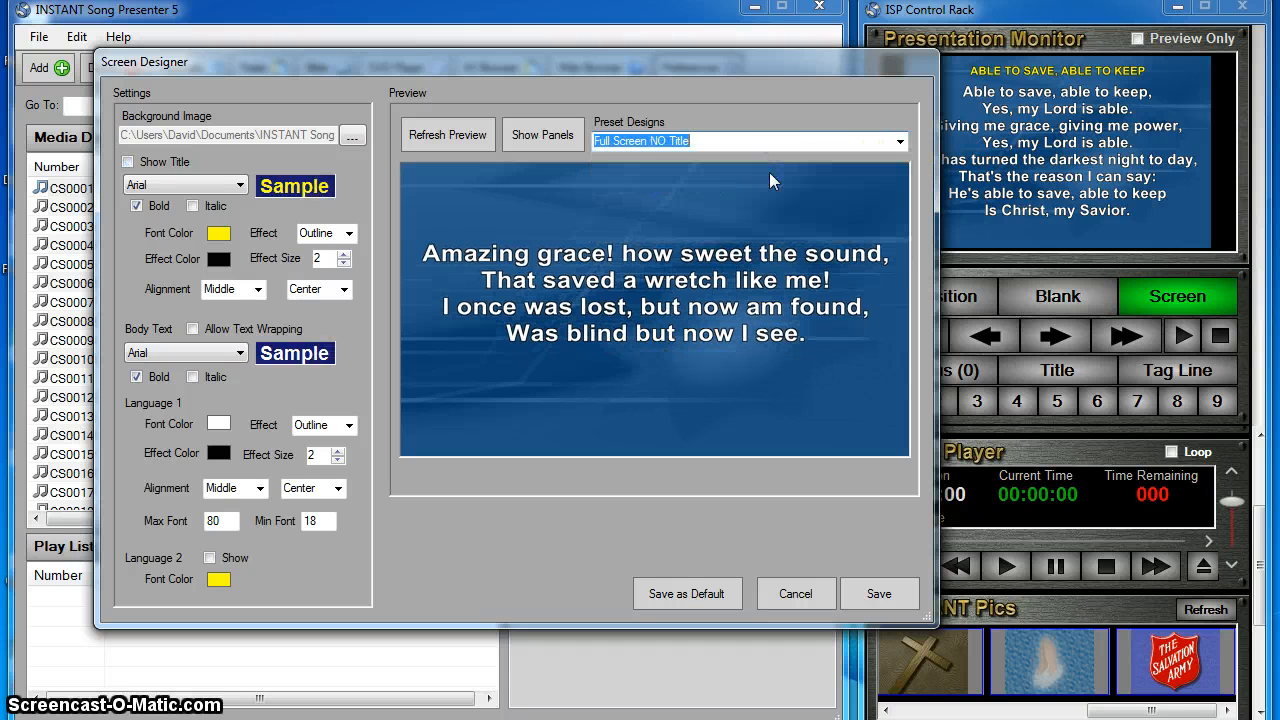
click(901, 143)
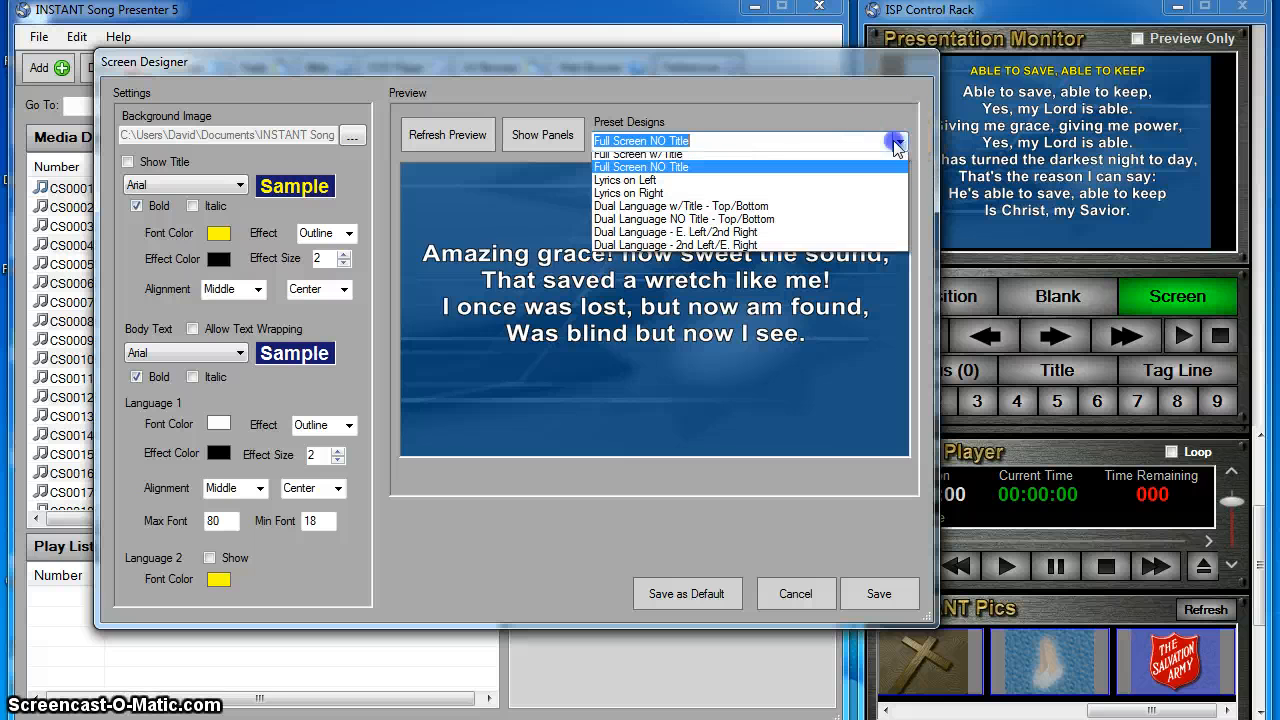
click(700, 177)
Step: Try each of the four Dual Language preset designs, finishing back on Full Screen w/Title
click(907, 139)
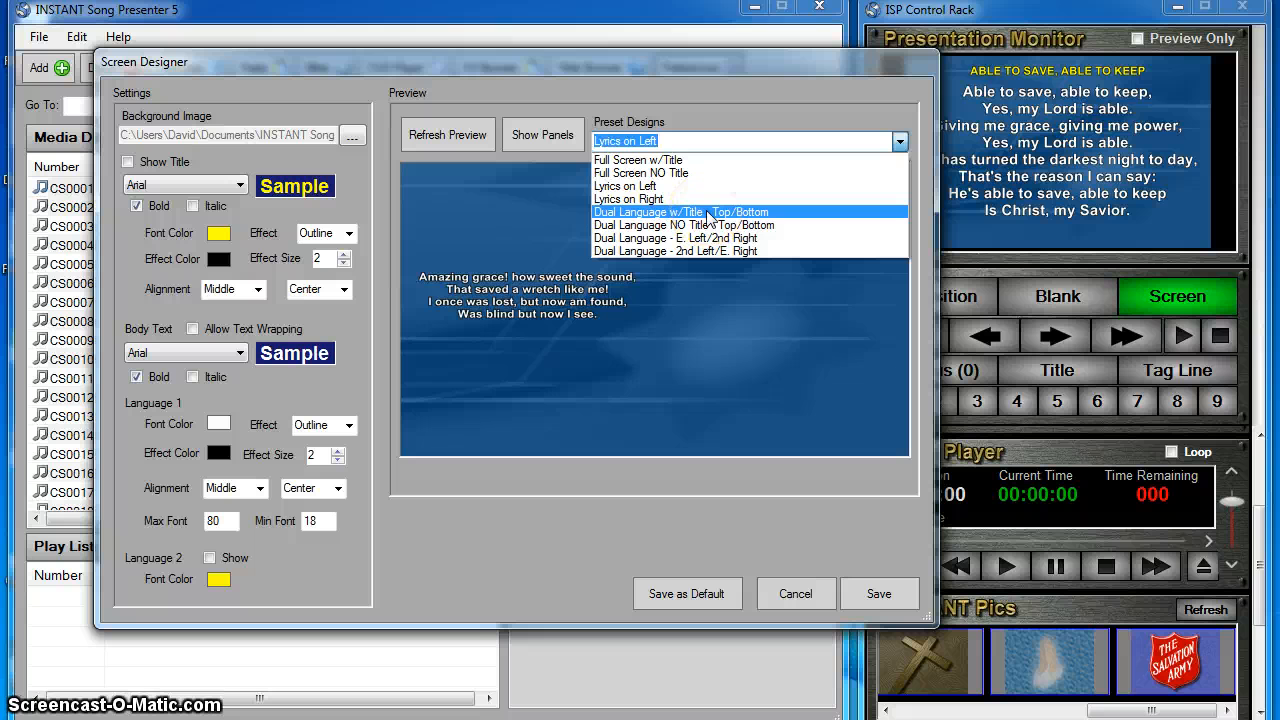
click(708, 213)
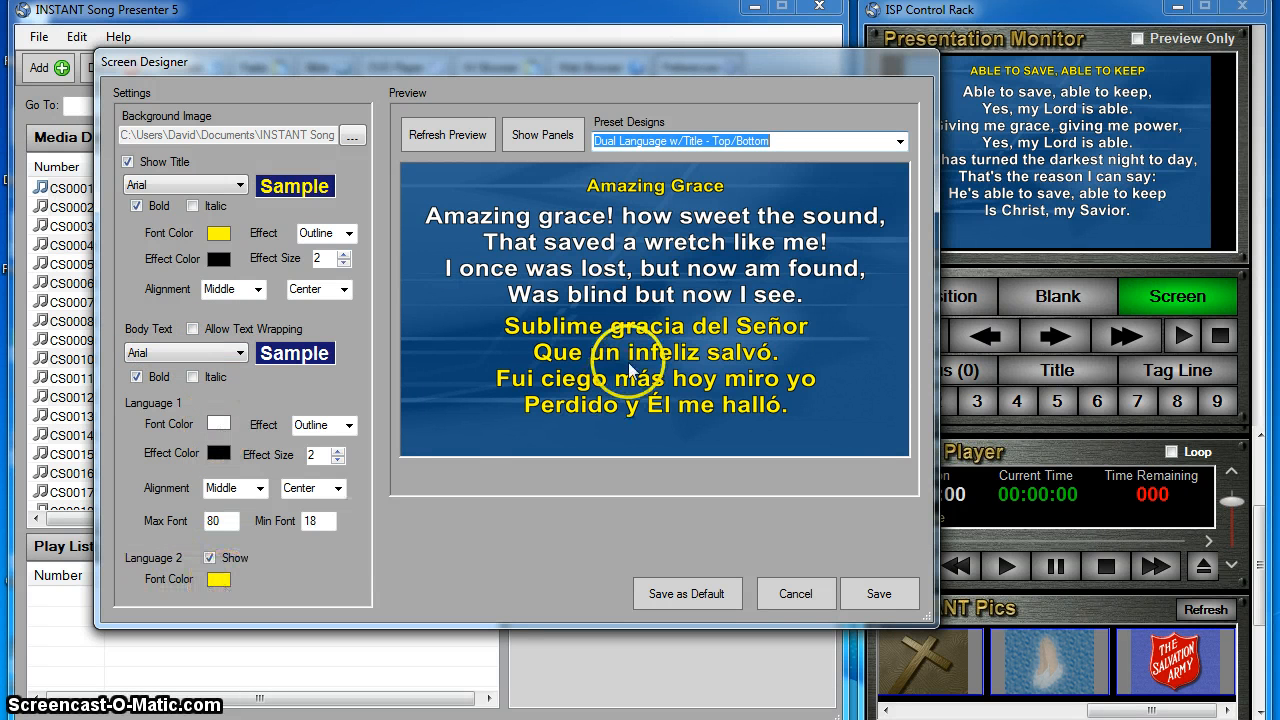
click(900, 141)
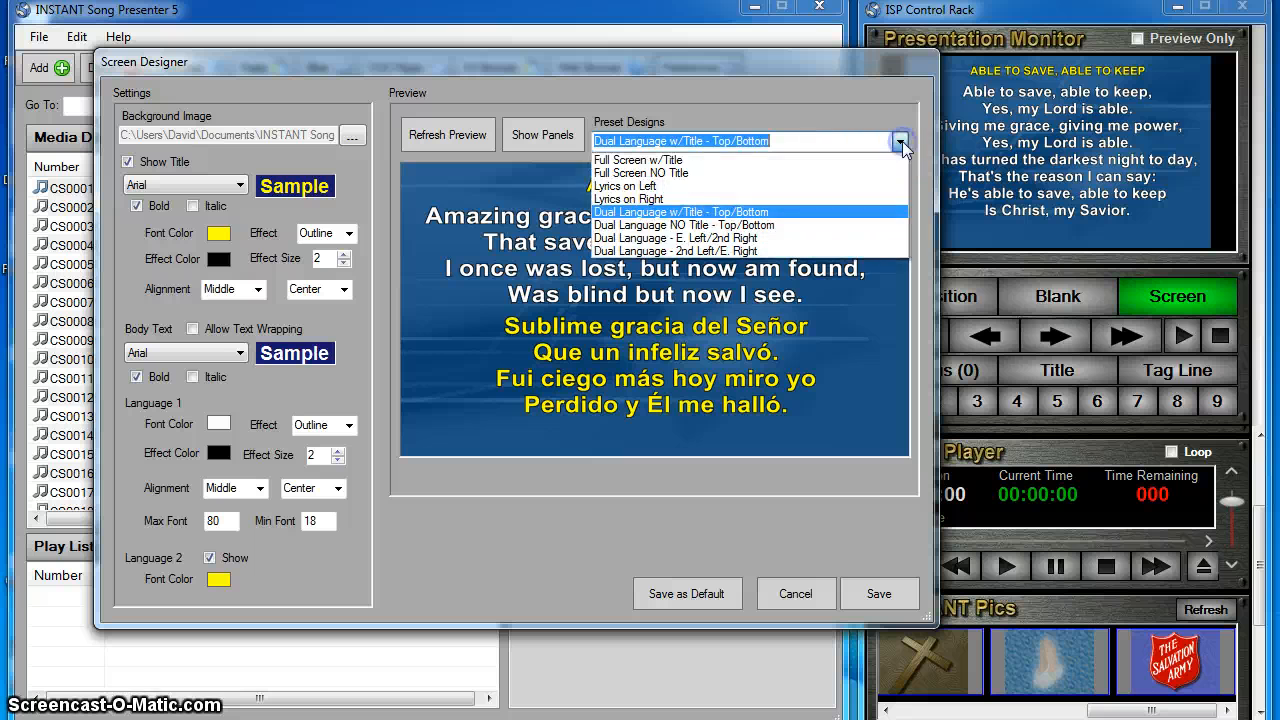
click(752, 225)
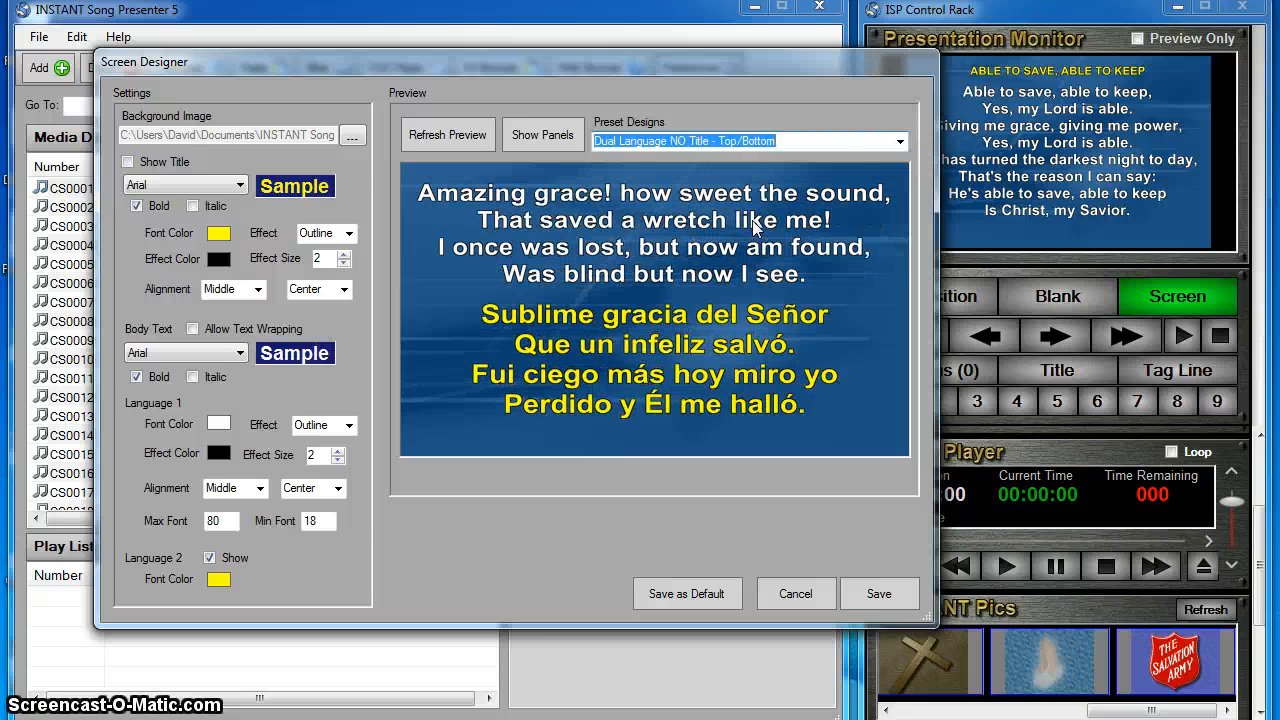
click(900, 141)
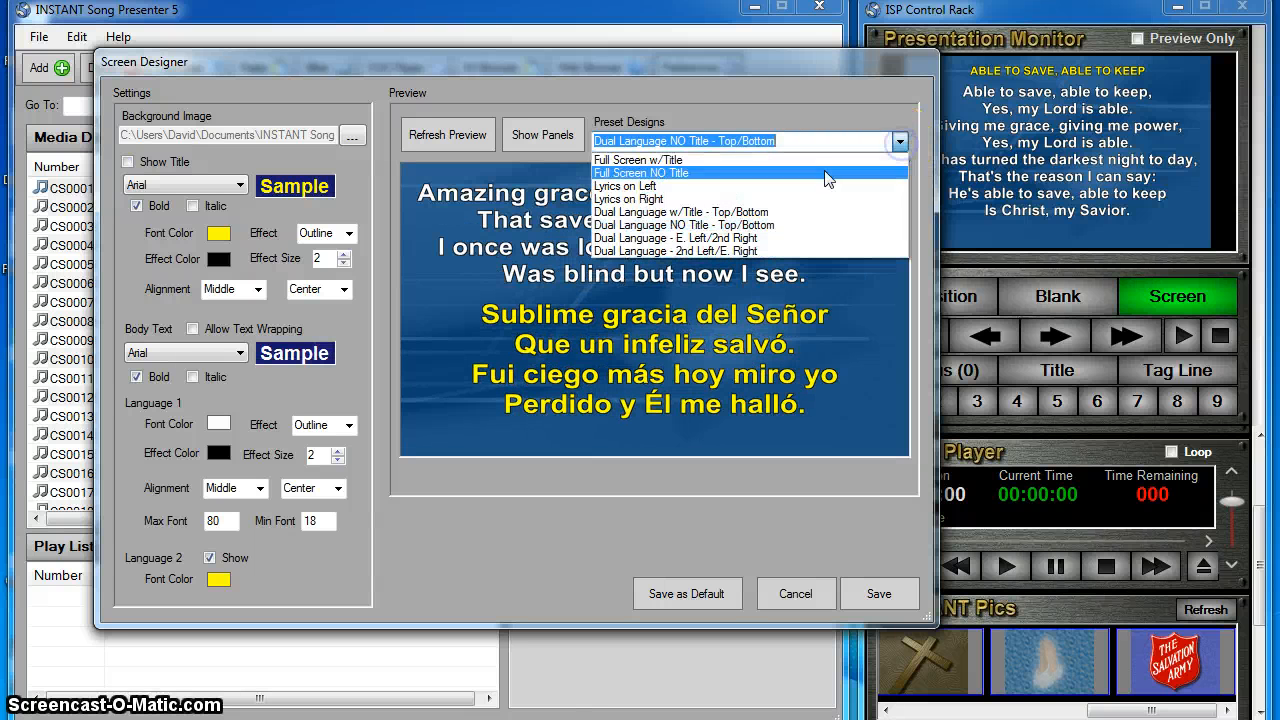
click(730, 238)
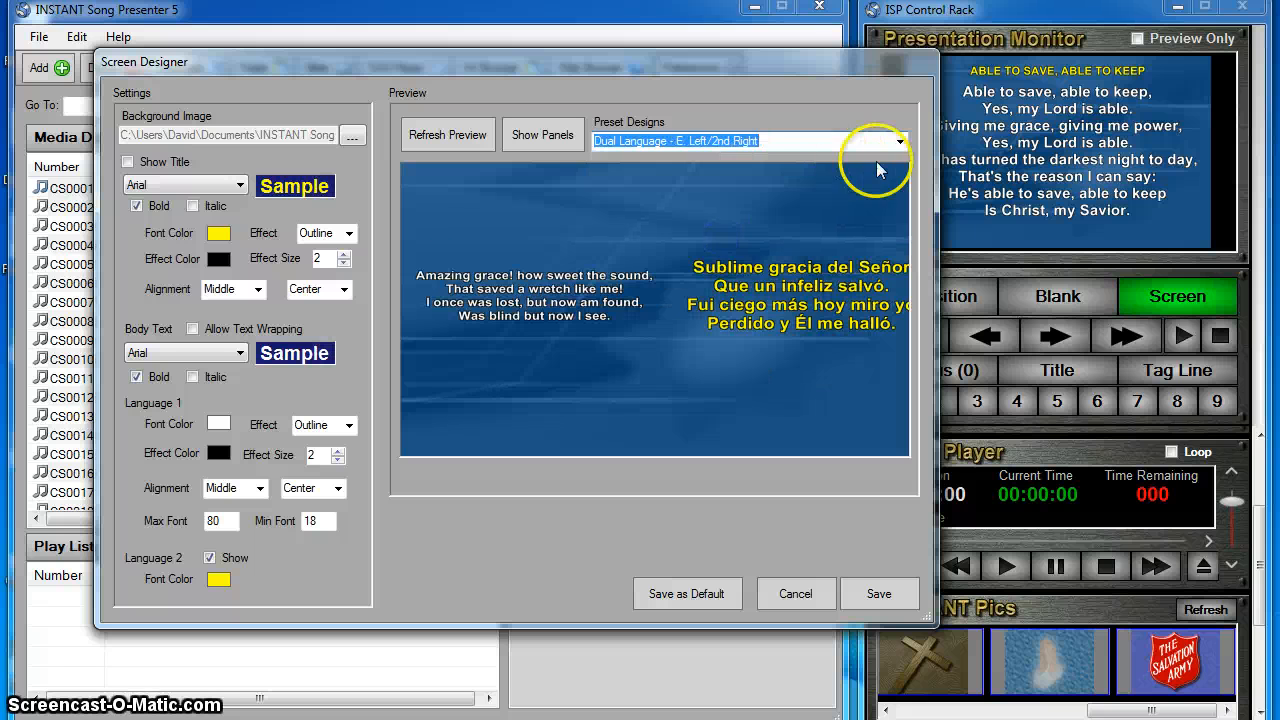
click(900, 141)
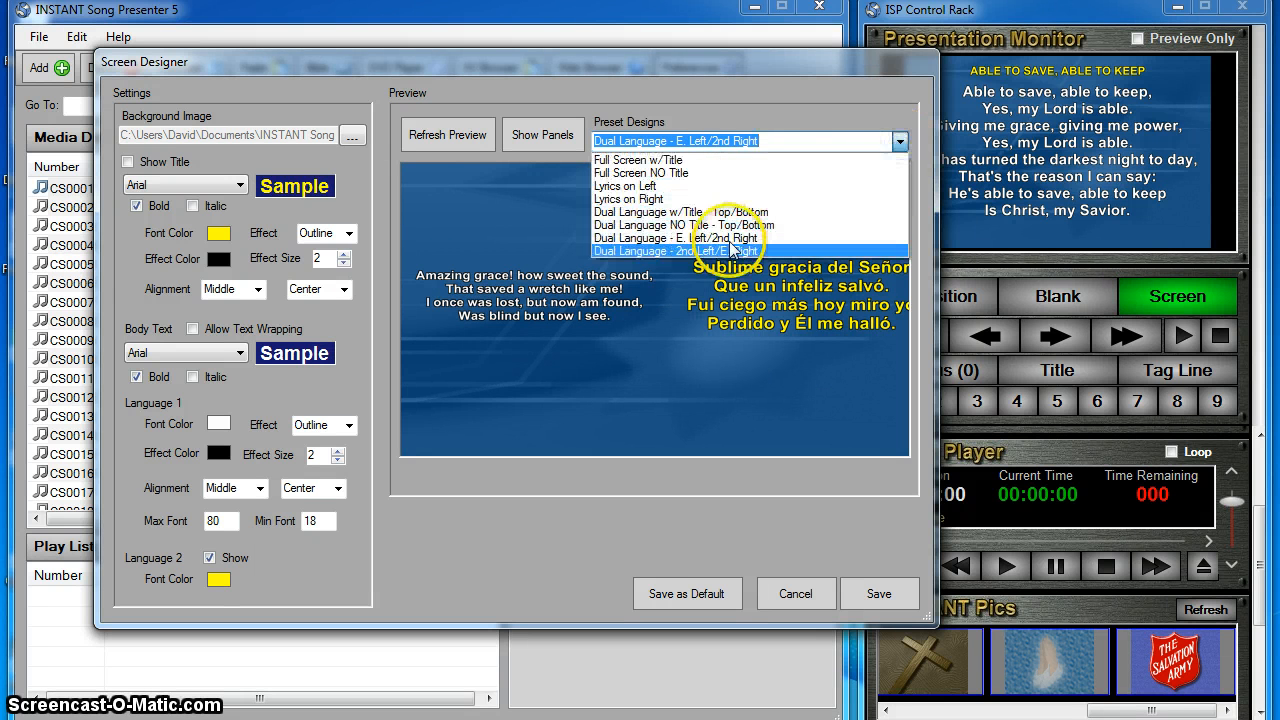
click(860, 251)
click(900, 141)
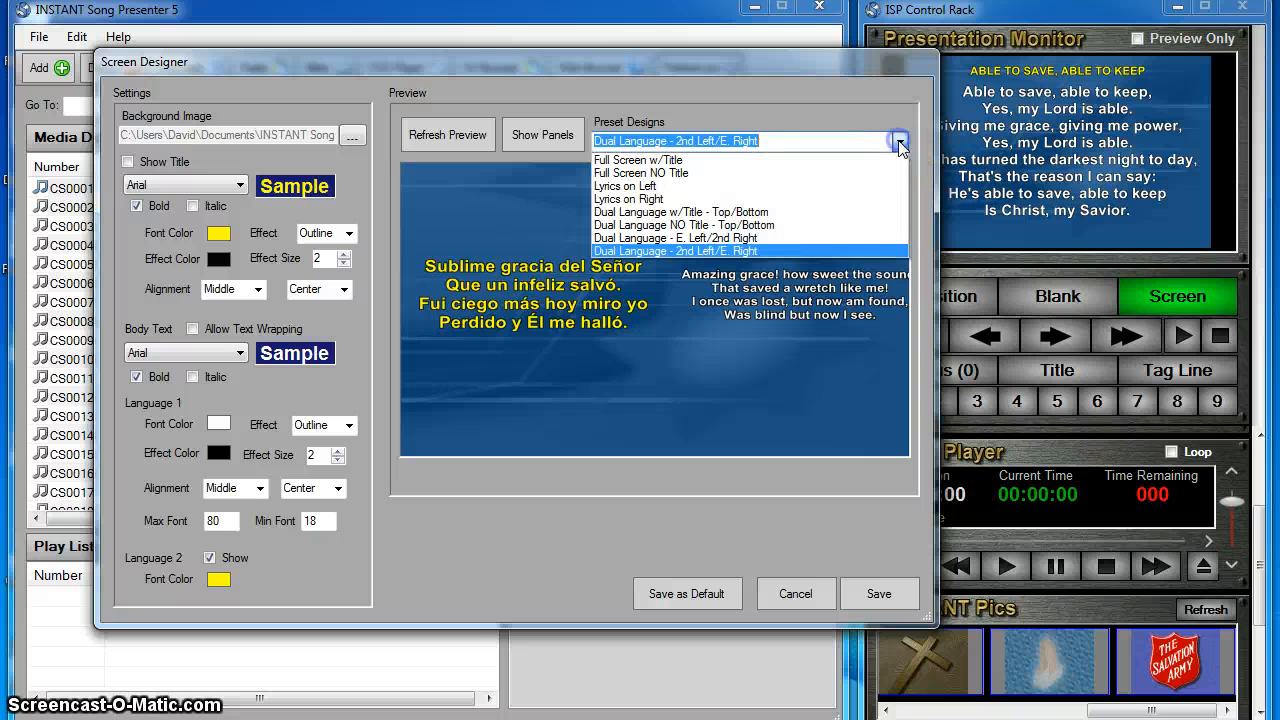
click(722, 161)
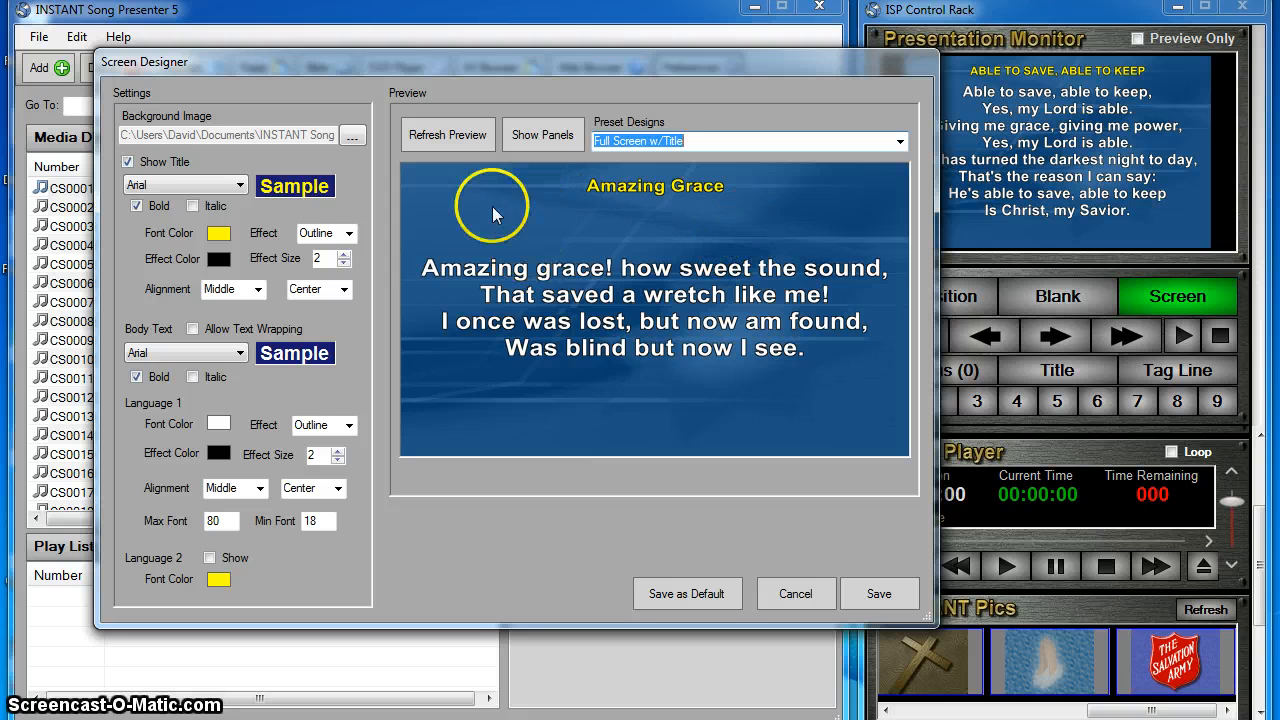
Step: Hide the song title and show it again, refreshing the preview after each change
click(165, 165)
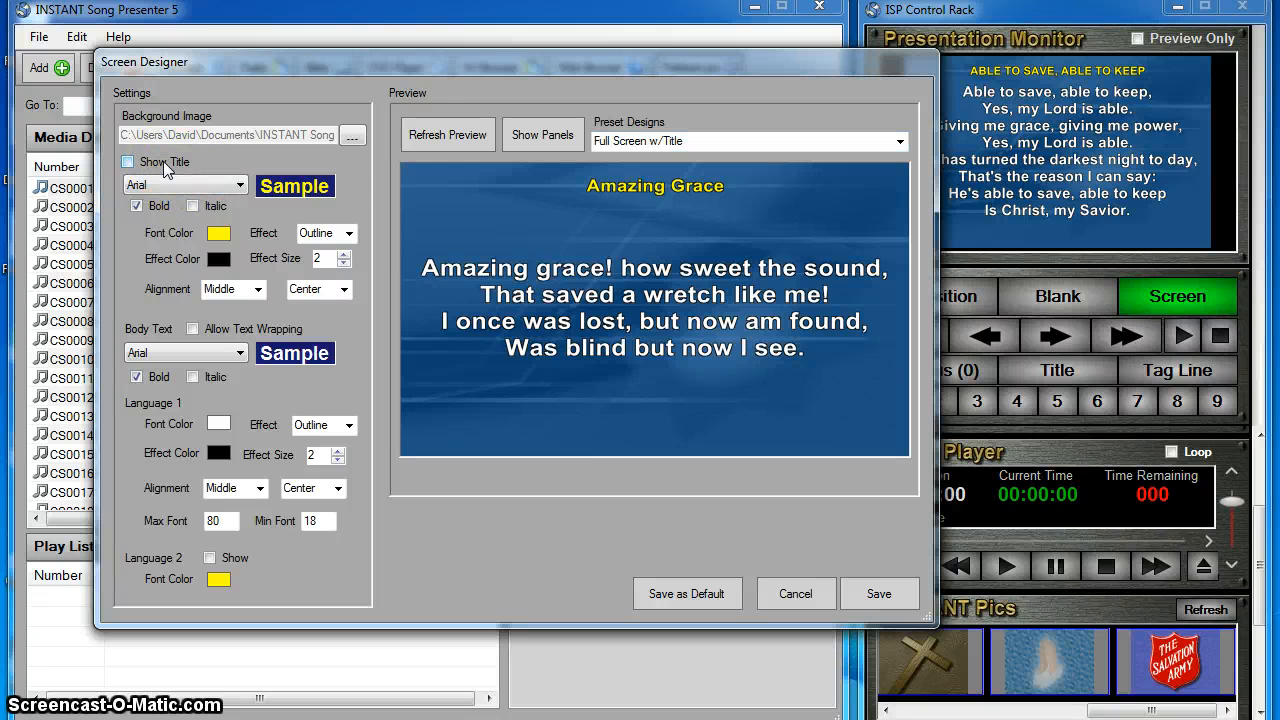
click(423, 135)
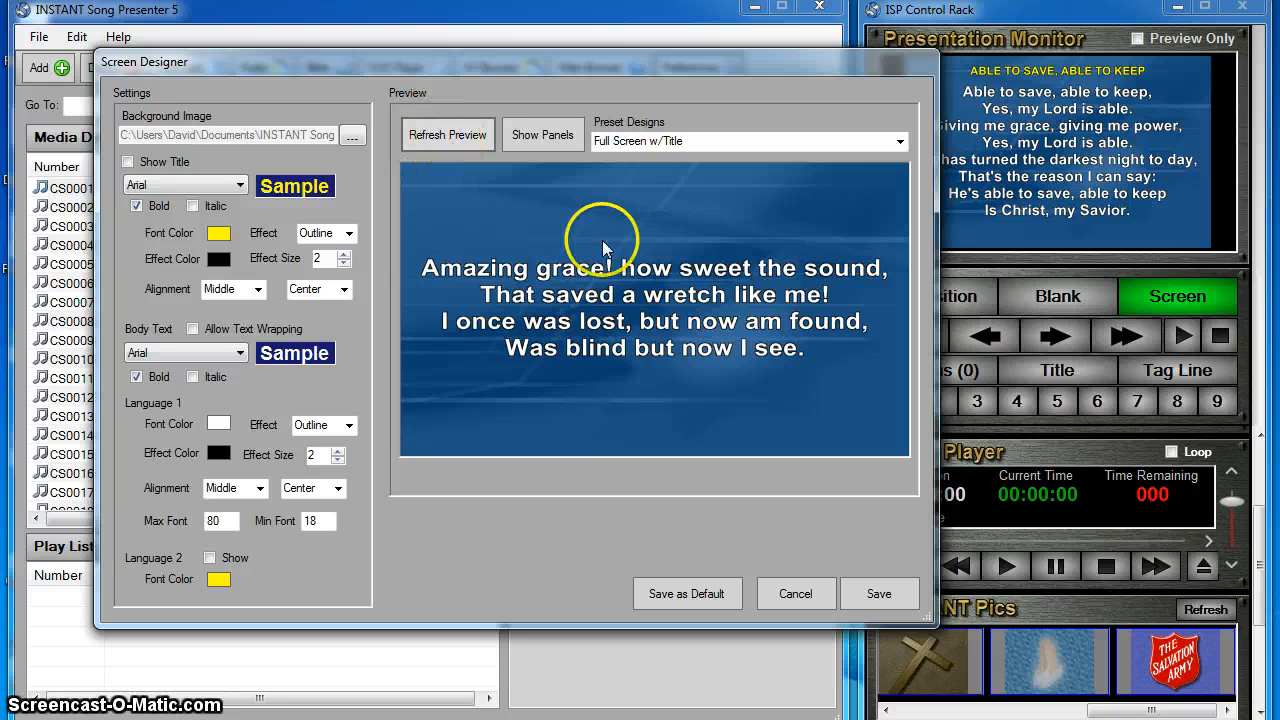
click(164, 161)
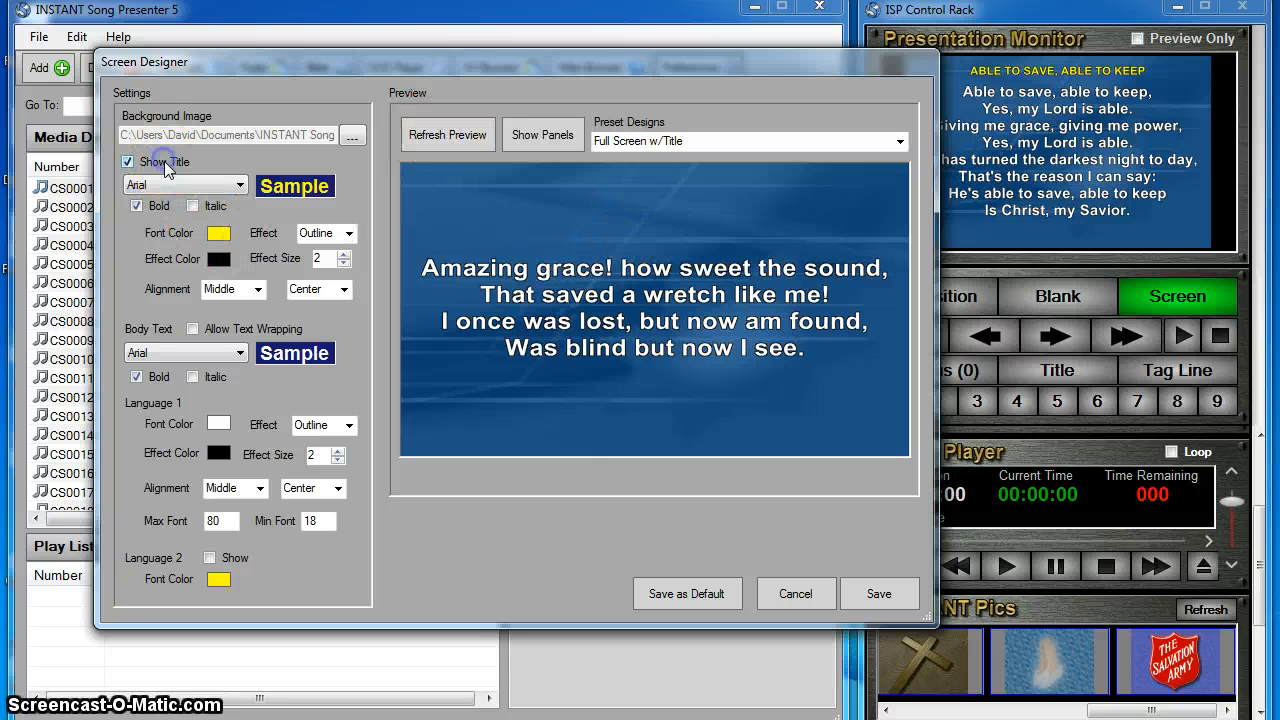
click(459, 139)
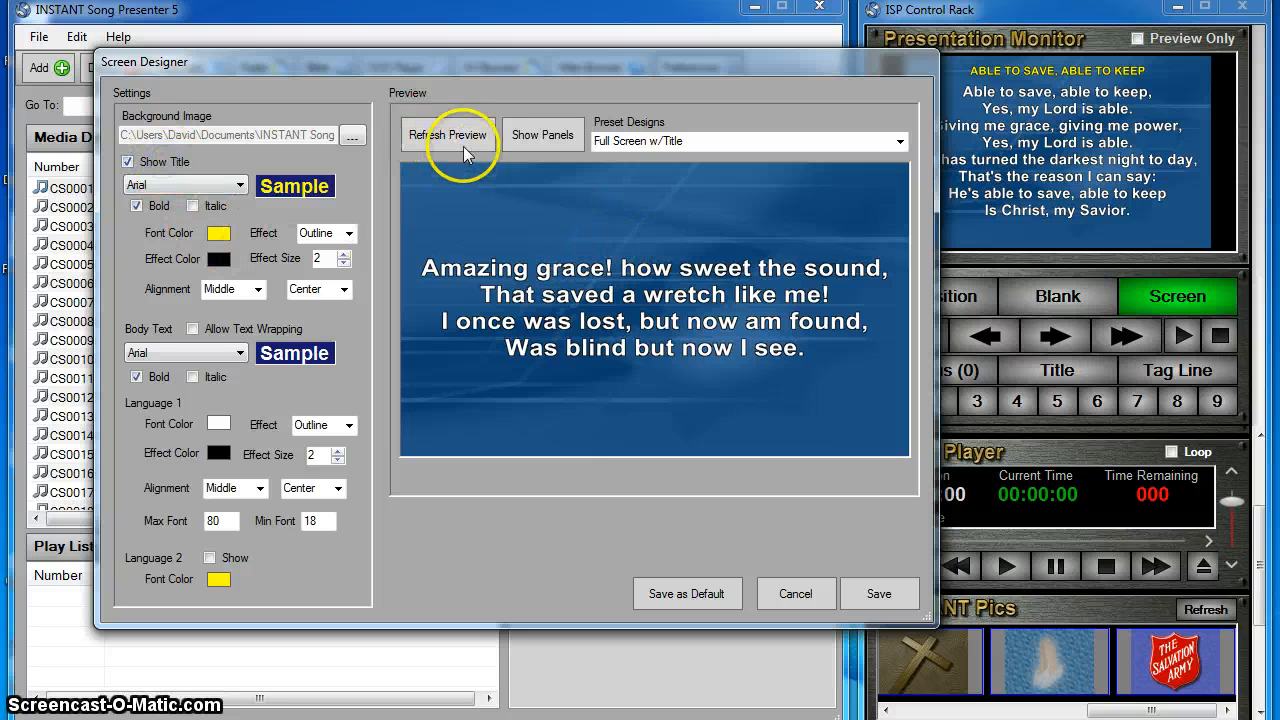
Step: Set the title font to David in italic and refresh the preview
click(240, 185)
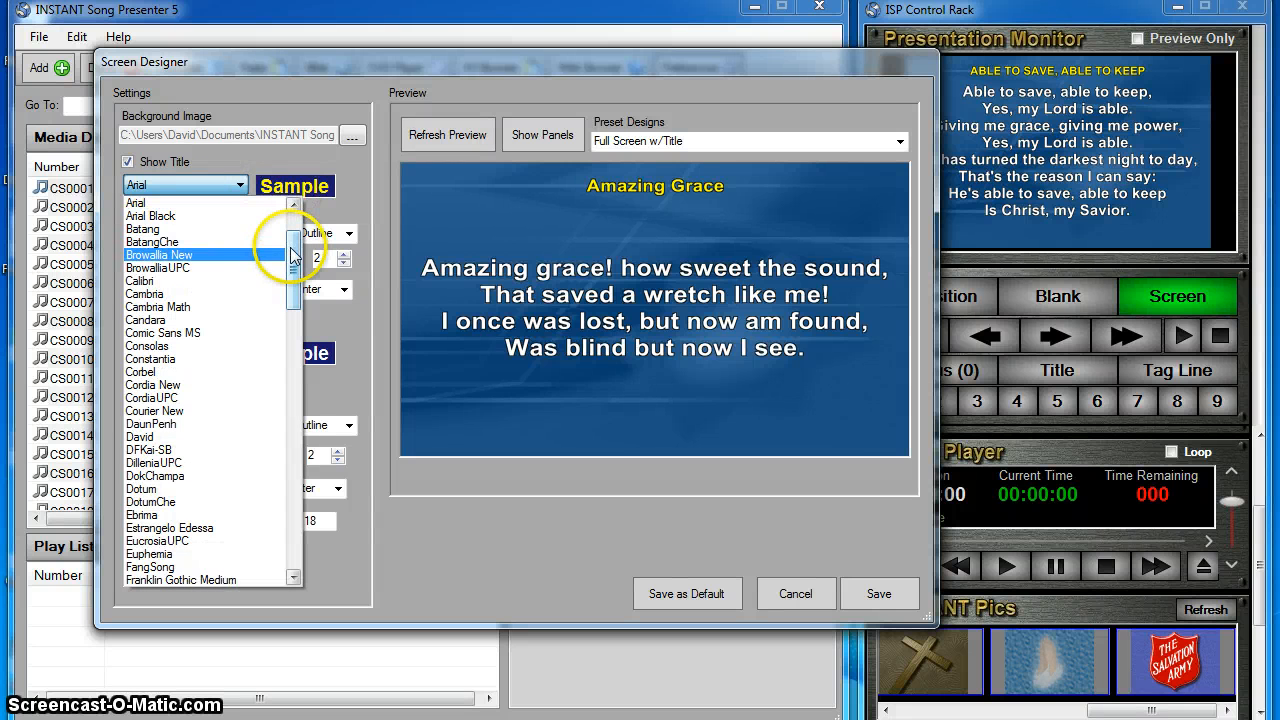
drag(288, 245, 295, 270)
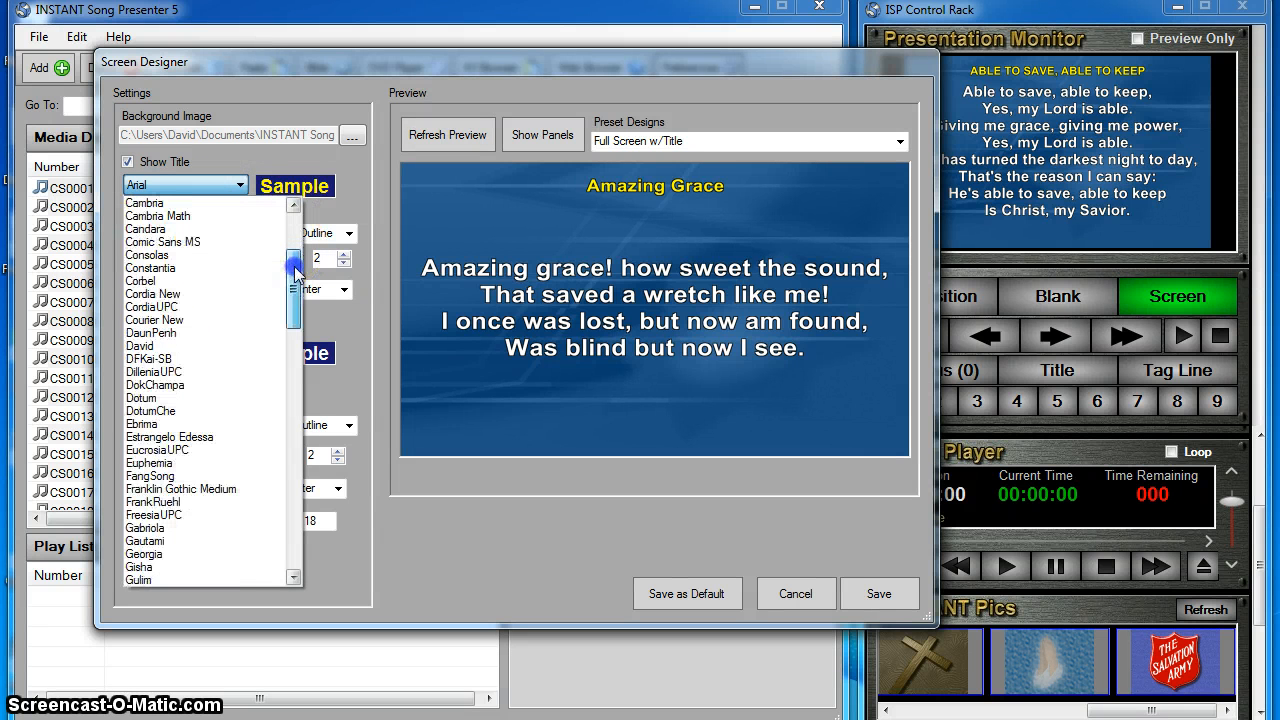
click(178, 345)
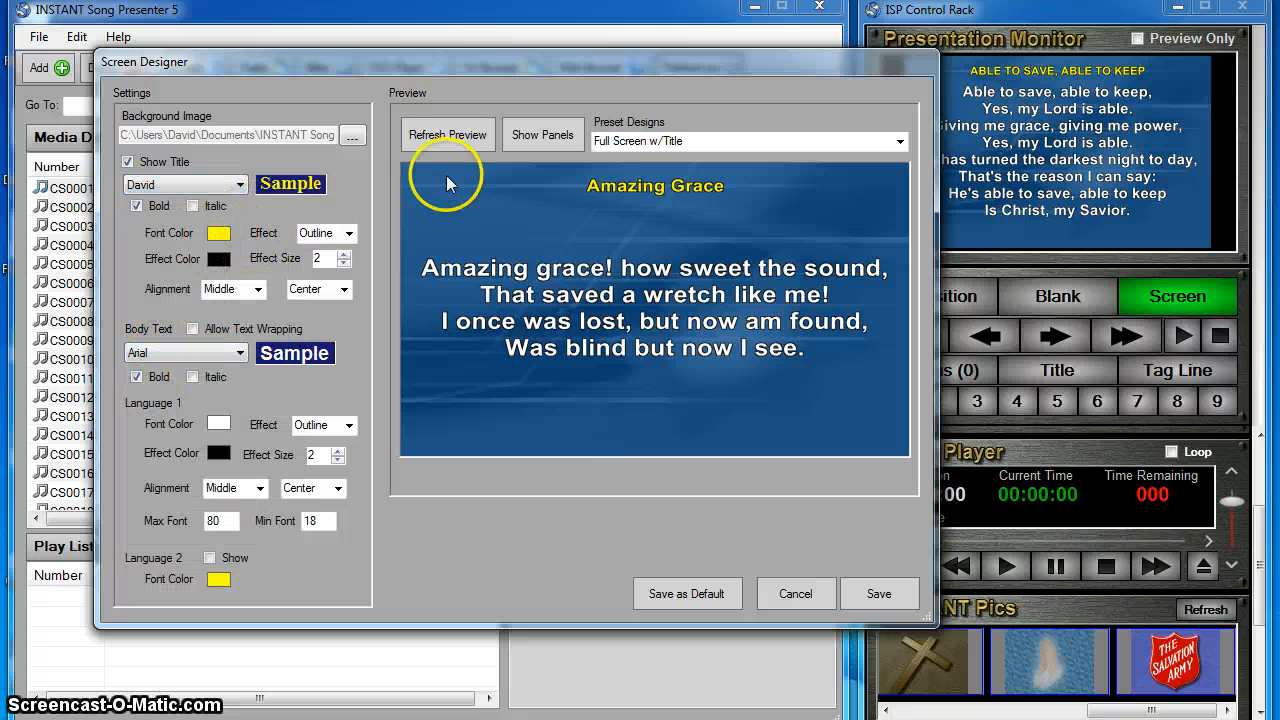
click(443, 140)
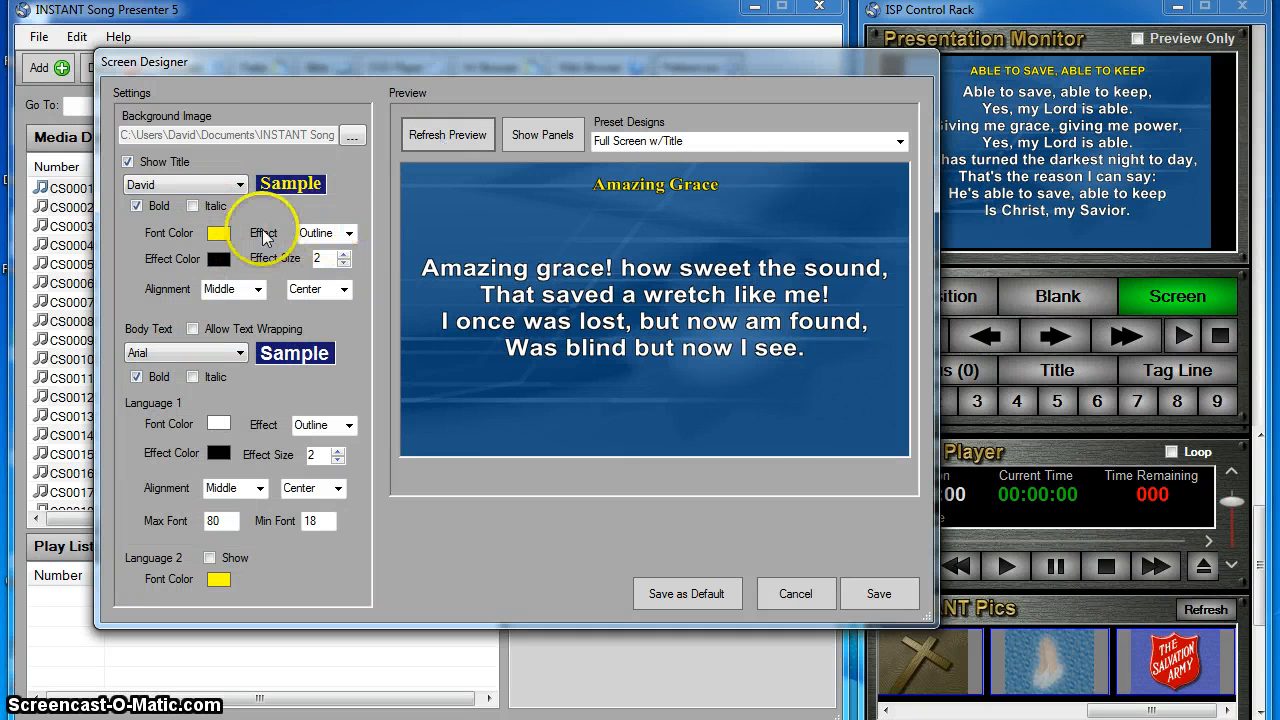
click(216, 207)
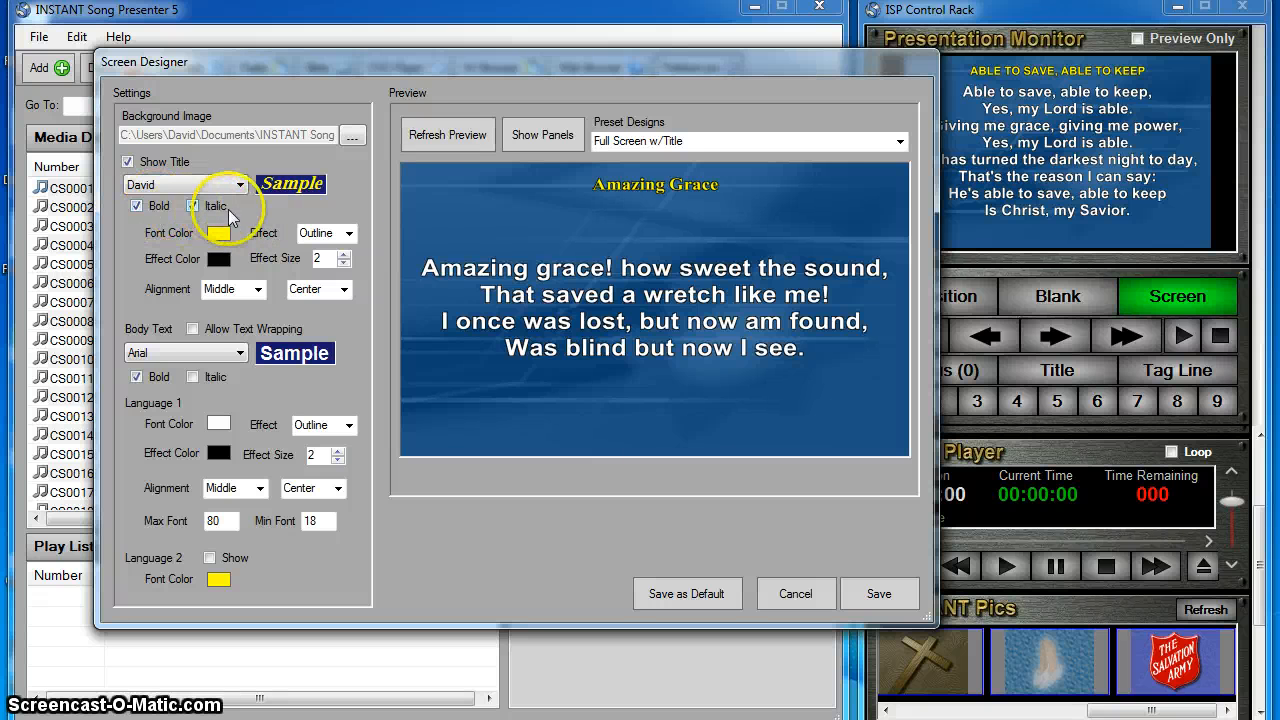
click(420, 142)
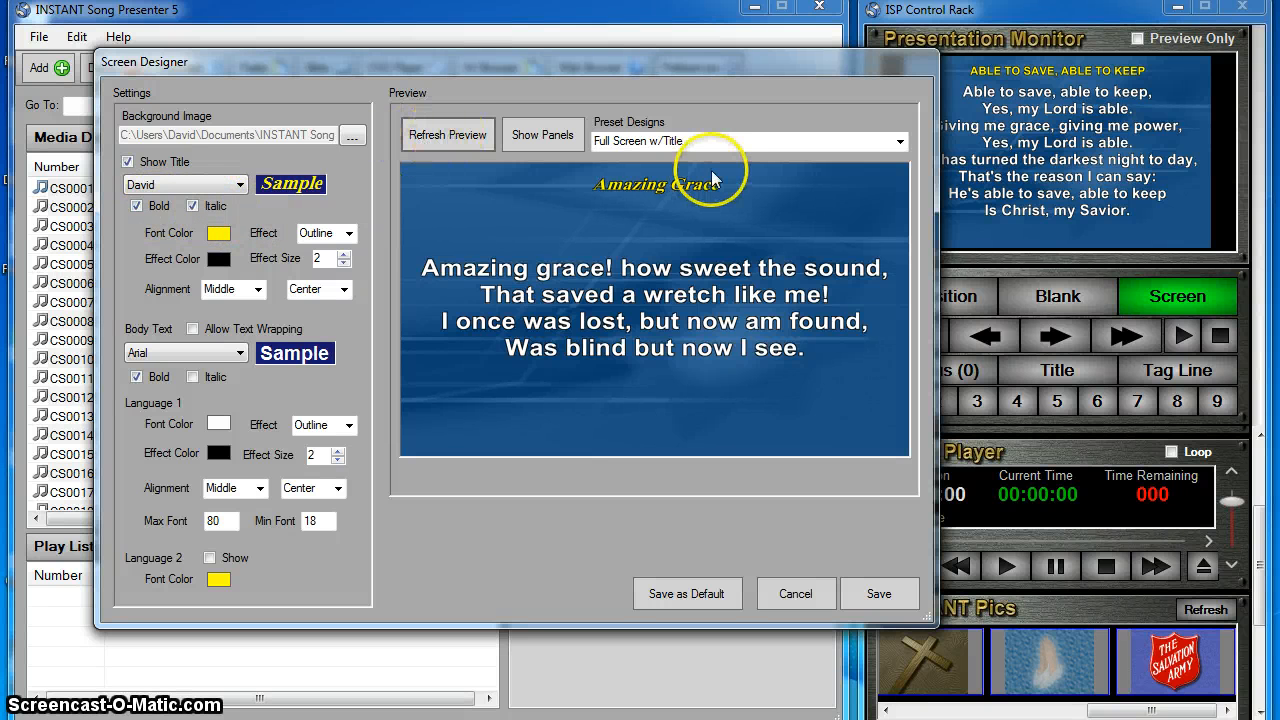
Step: Change the title's font color to light green and refresh the preview
click(218, 233)
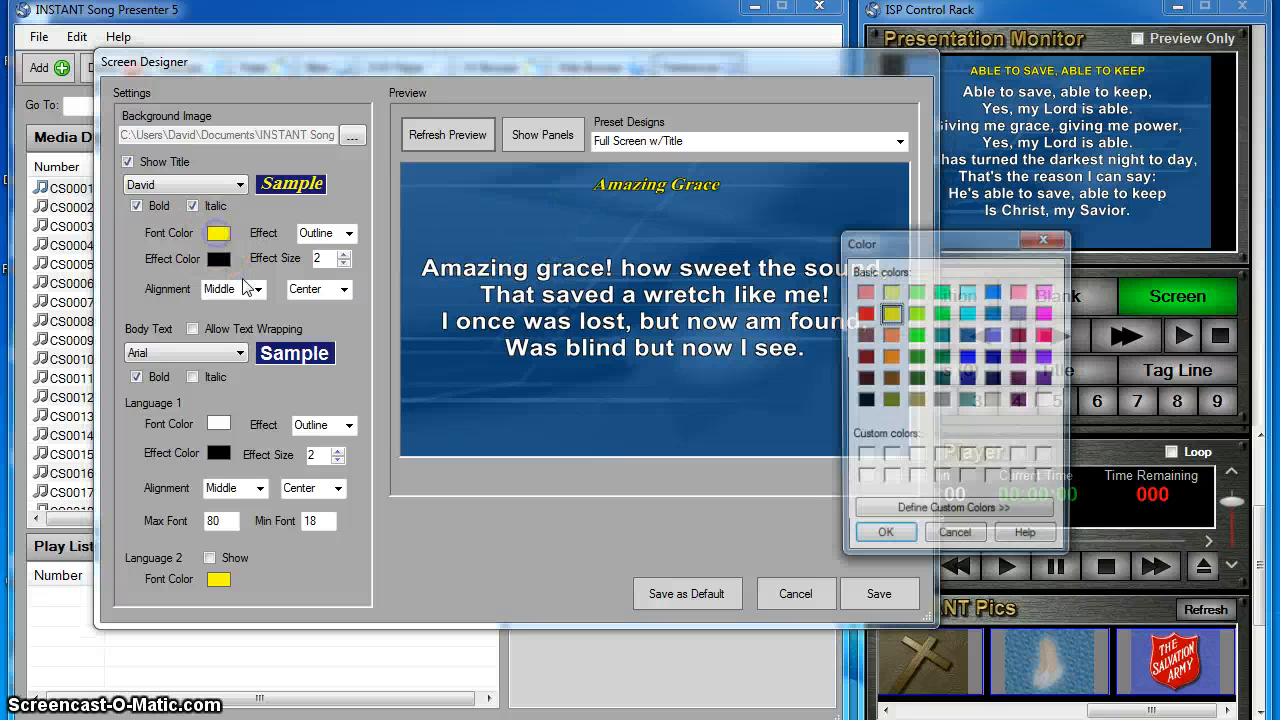
click(915, 313)
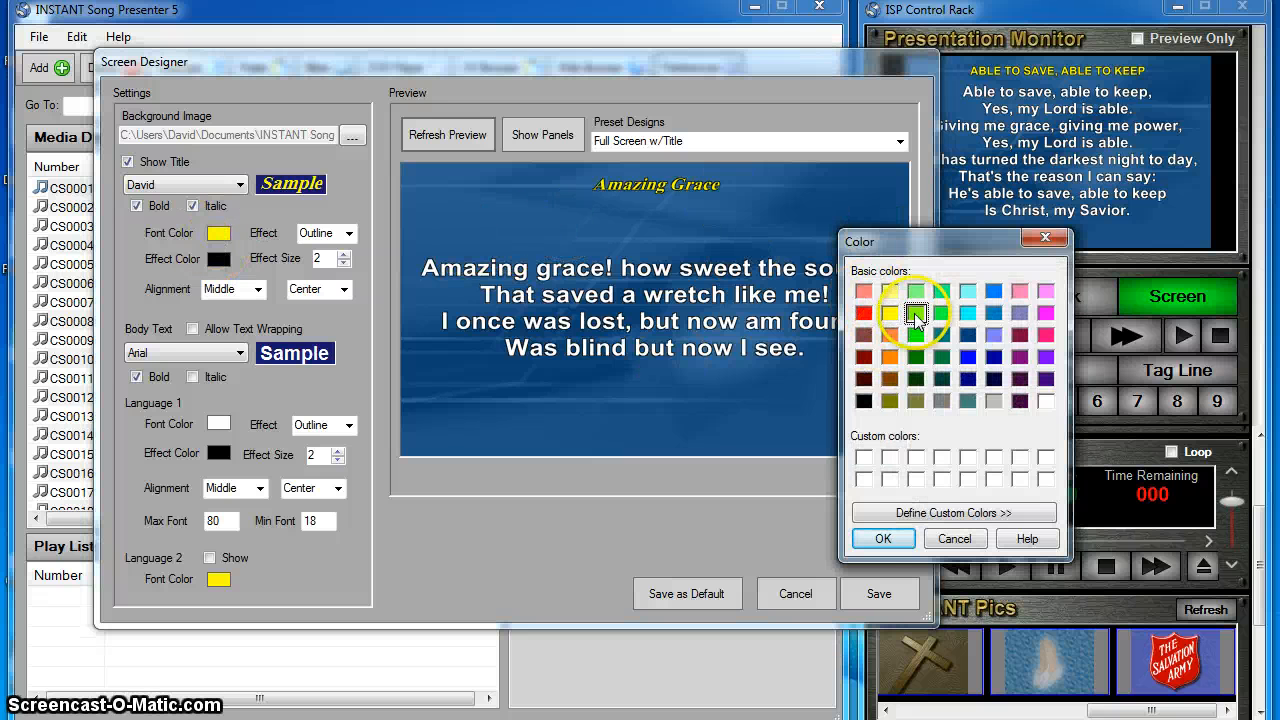
click(883, 539)
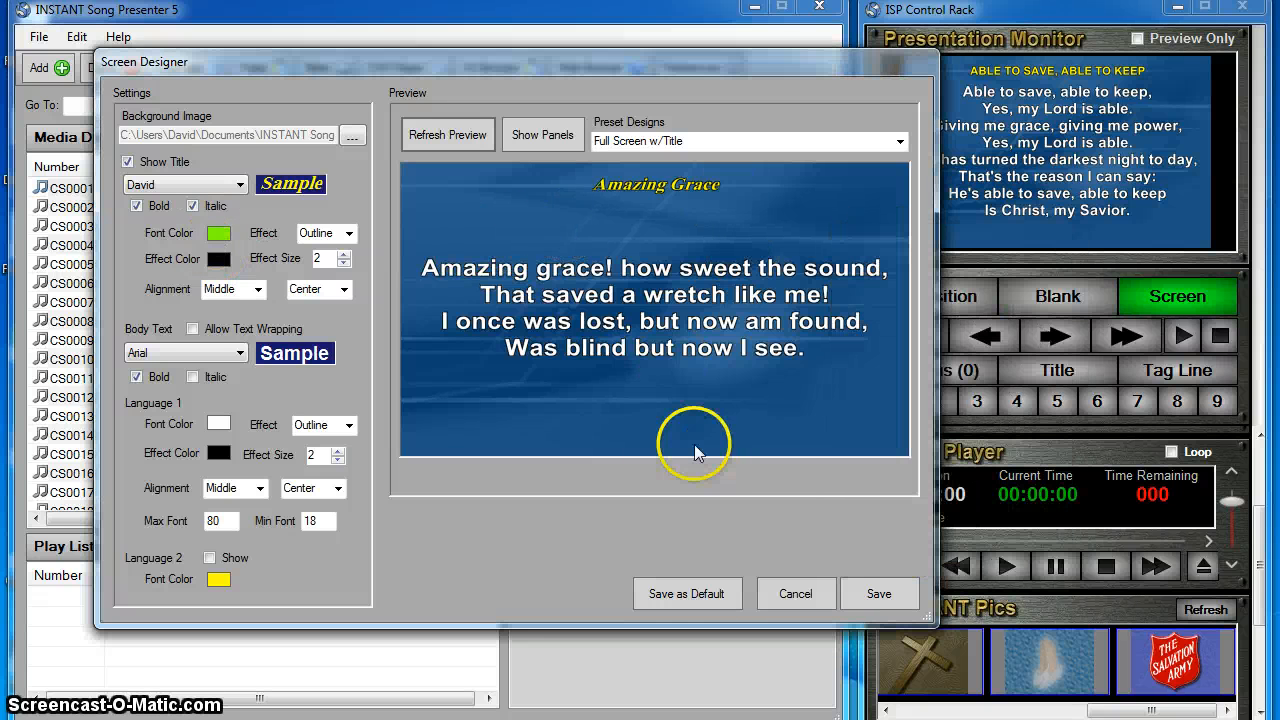
click(460, 138)
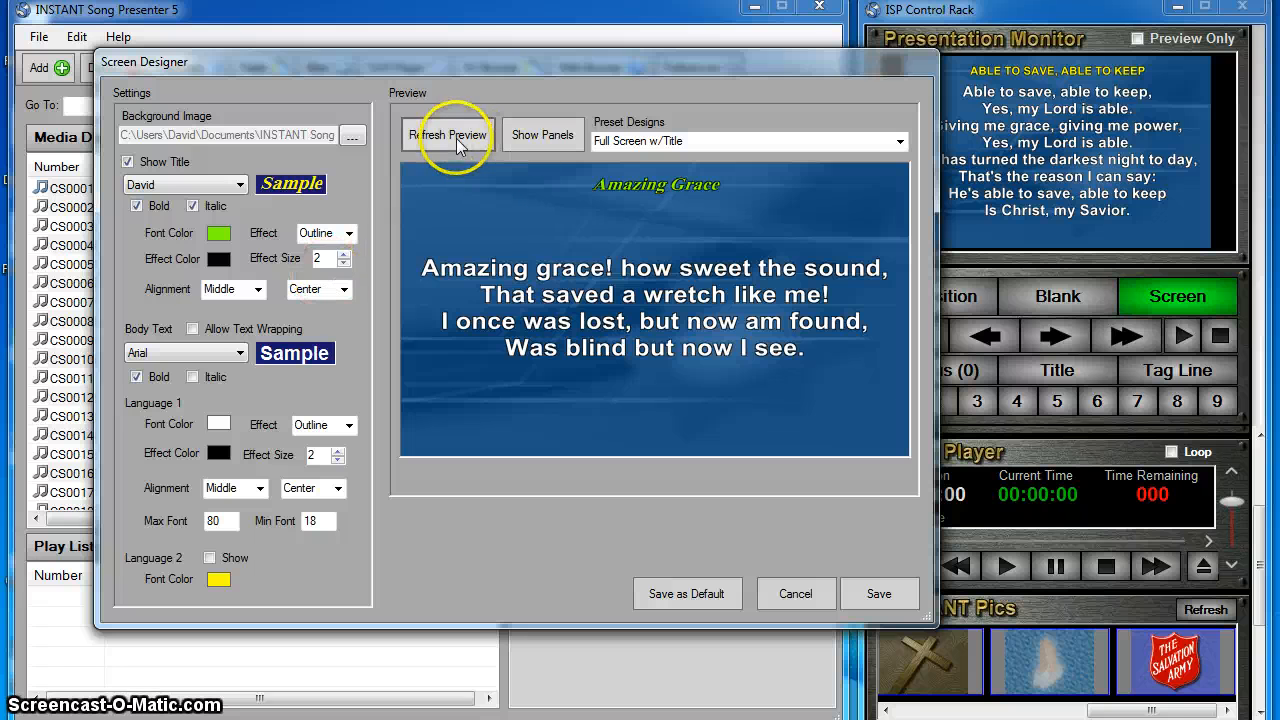
Step: Give the title a Shadow effect with an effect size of 5, refreshing the preview after each change
click(349, 234)
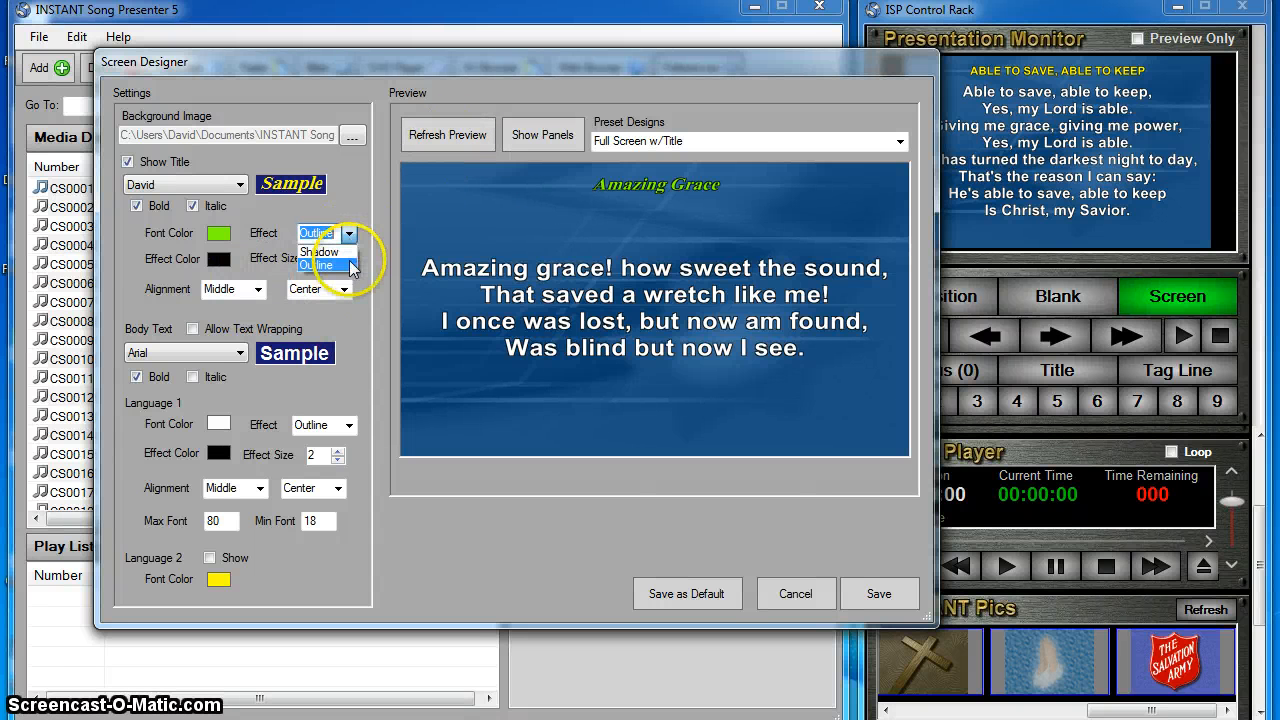
click(350, 251)
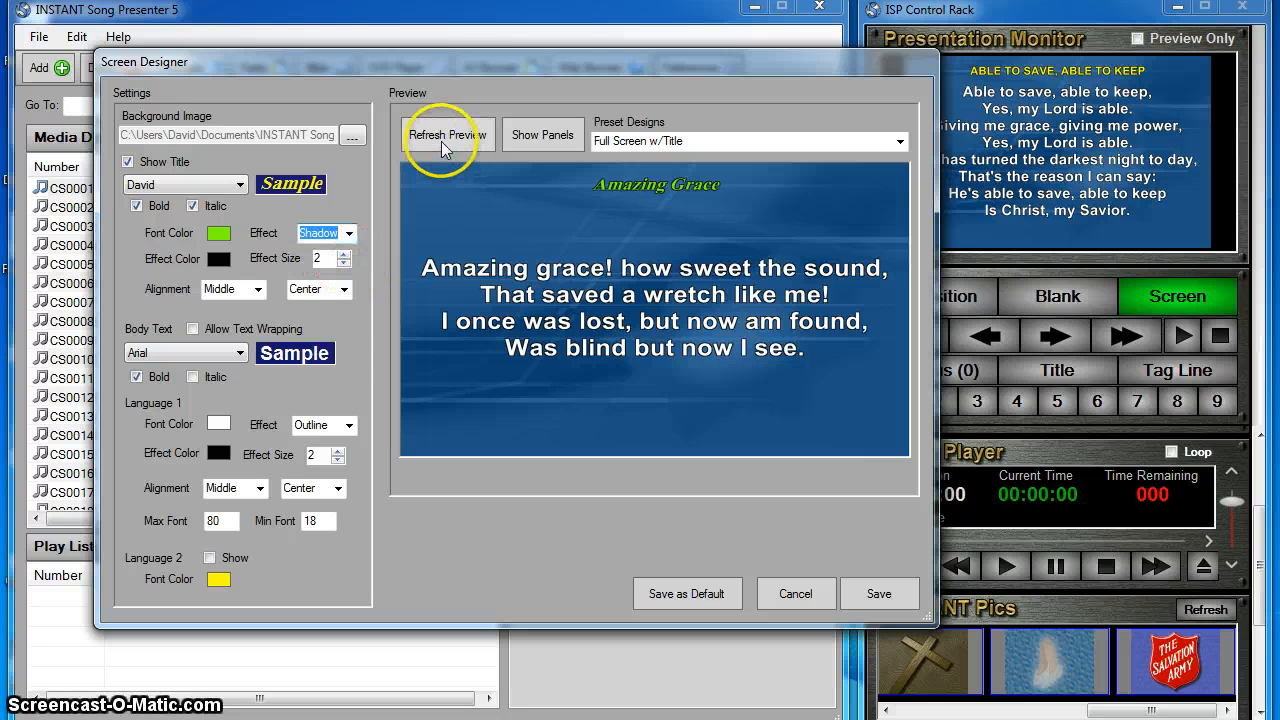
click(441, 141)
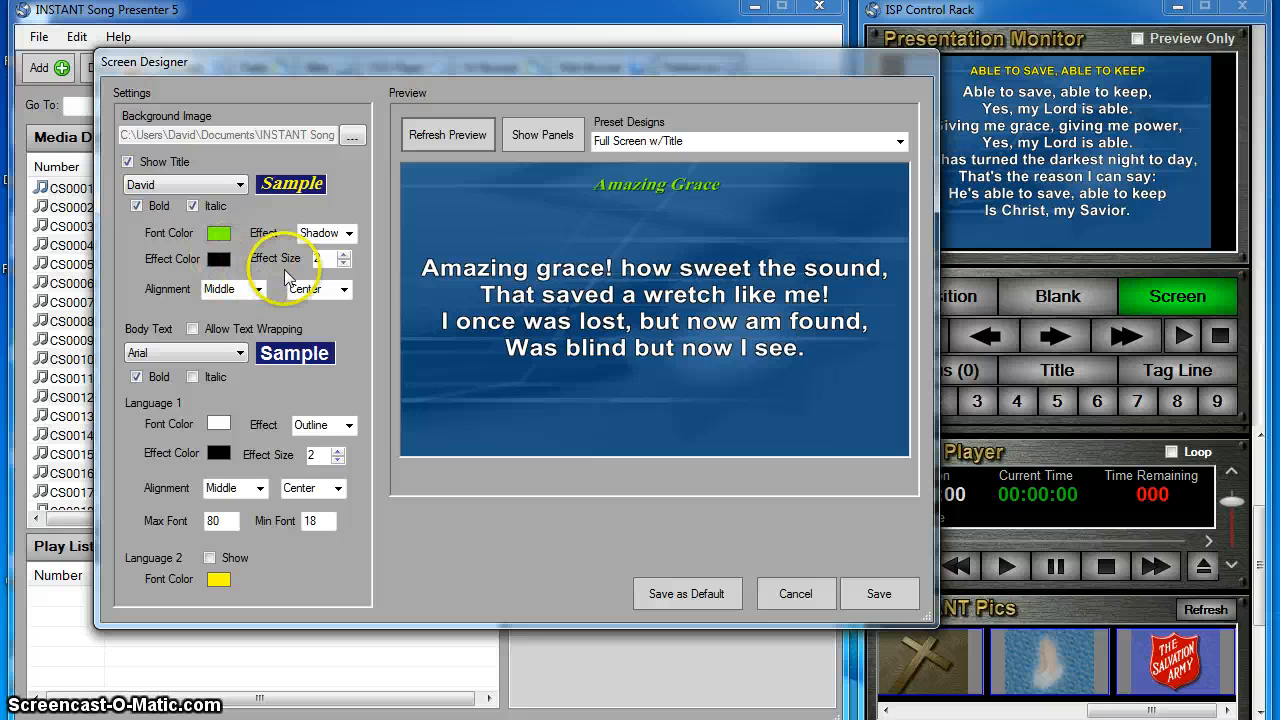
click(344, 255)
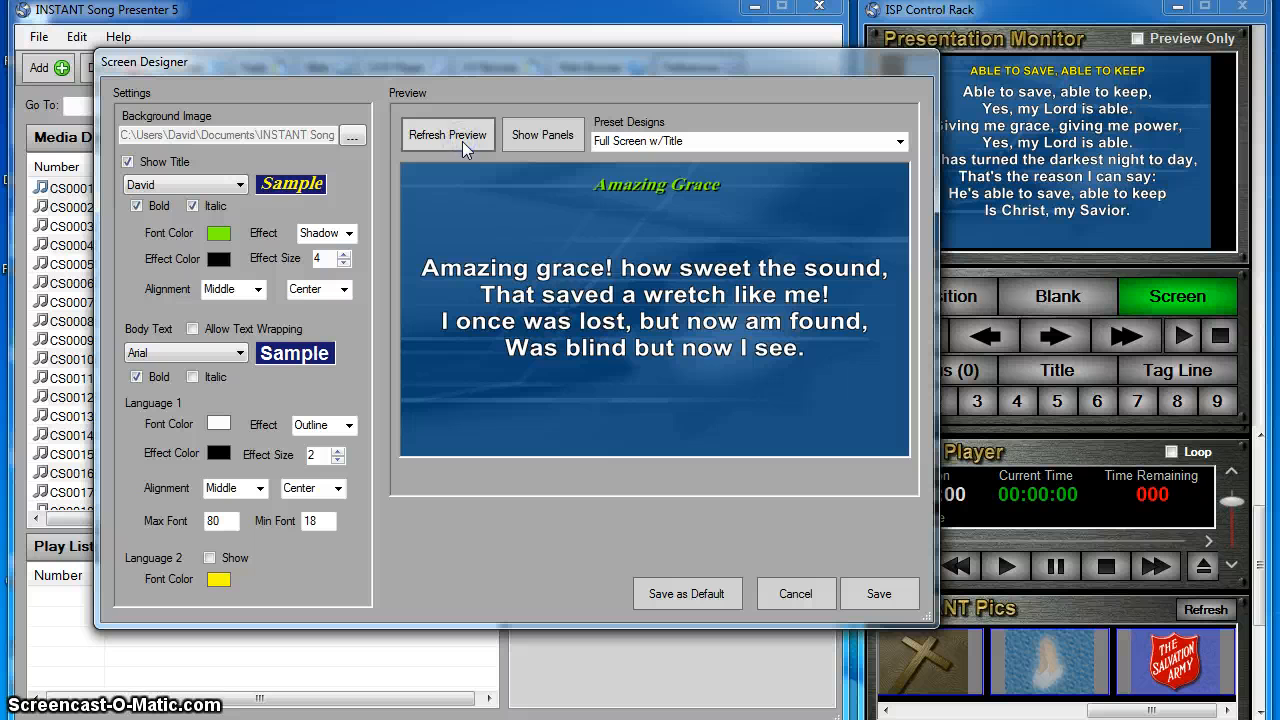
click(344, 255)
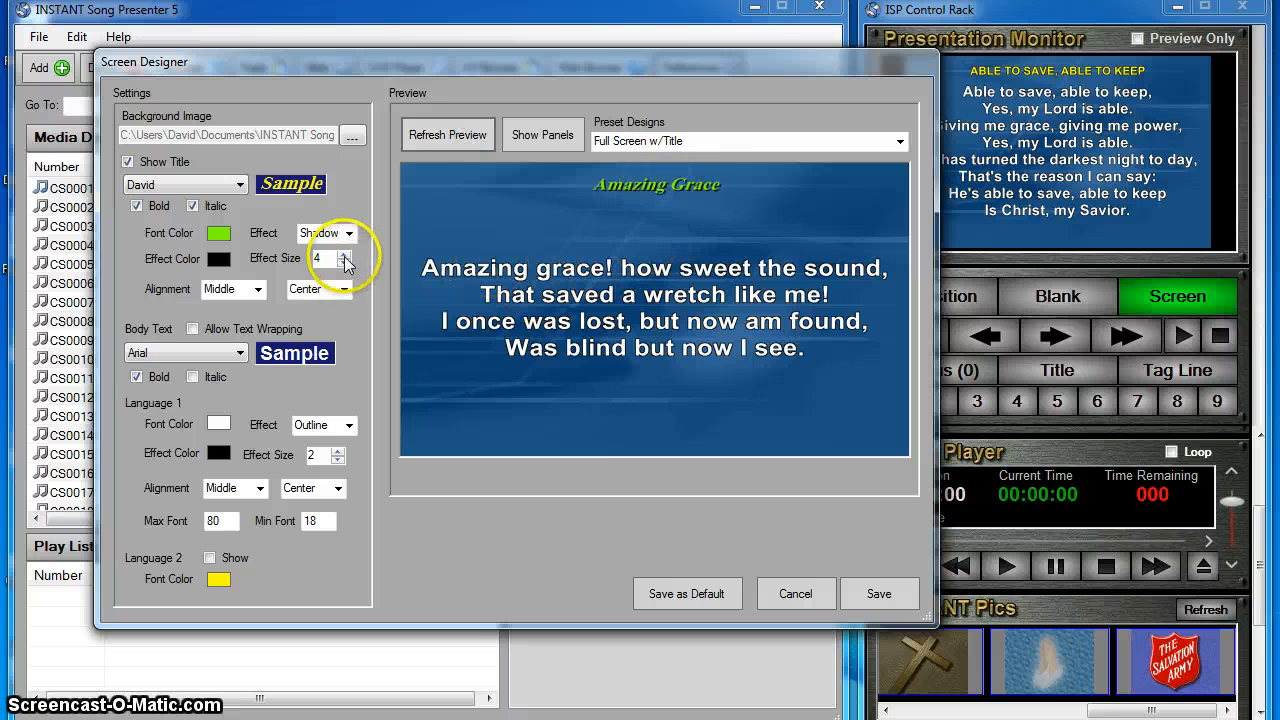
click(432, 135)
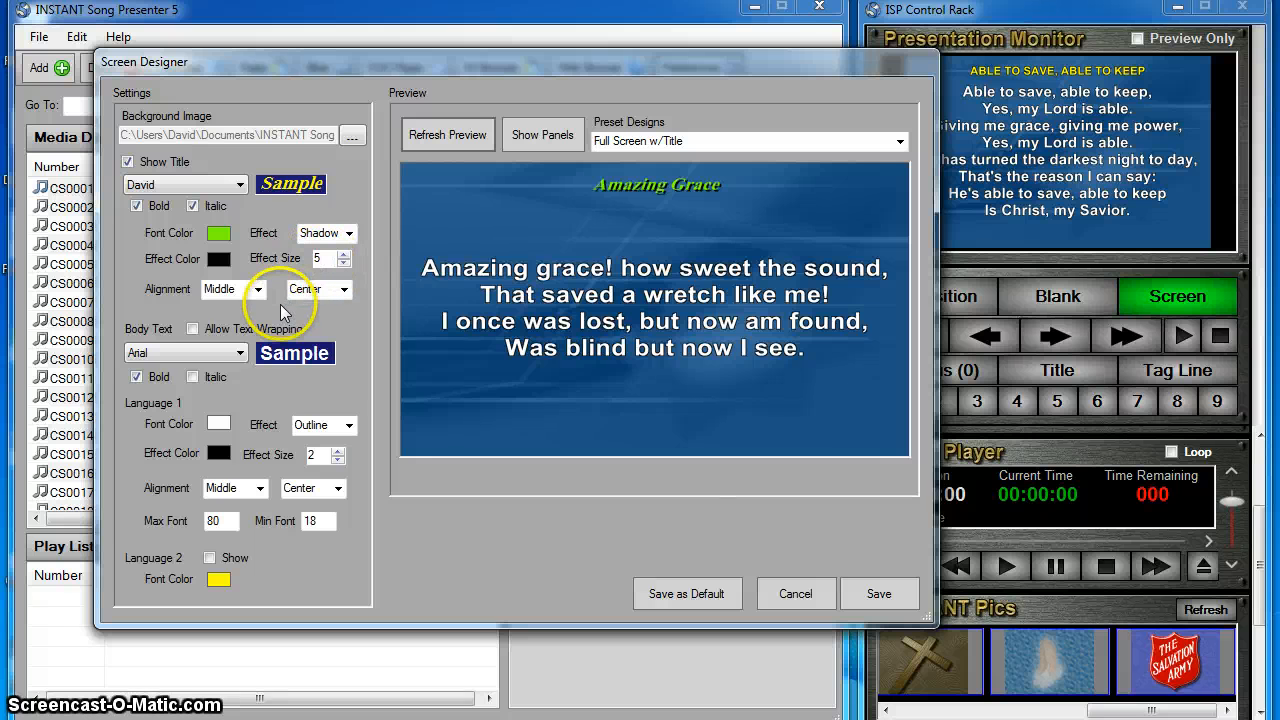
Step: Try Top and Bottom vertical alignment for the title in the preview, and return the alignment to Middle
click(258, 291)
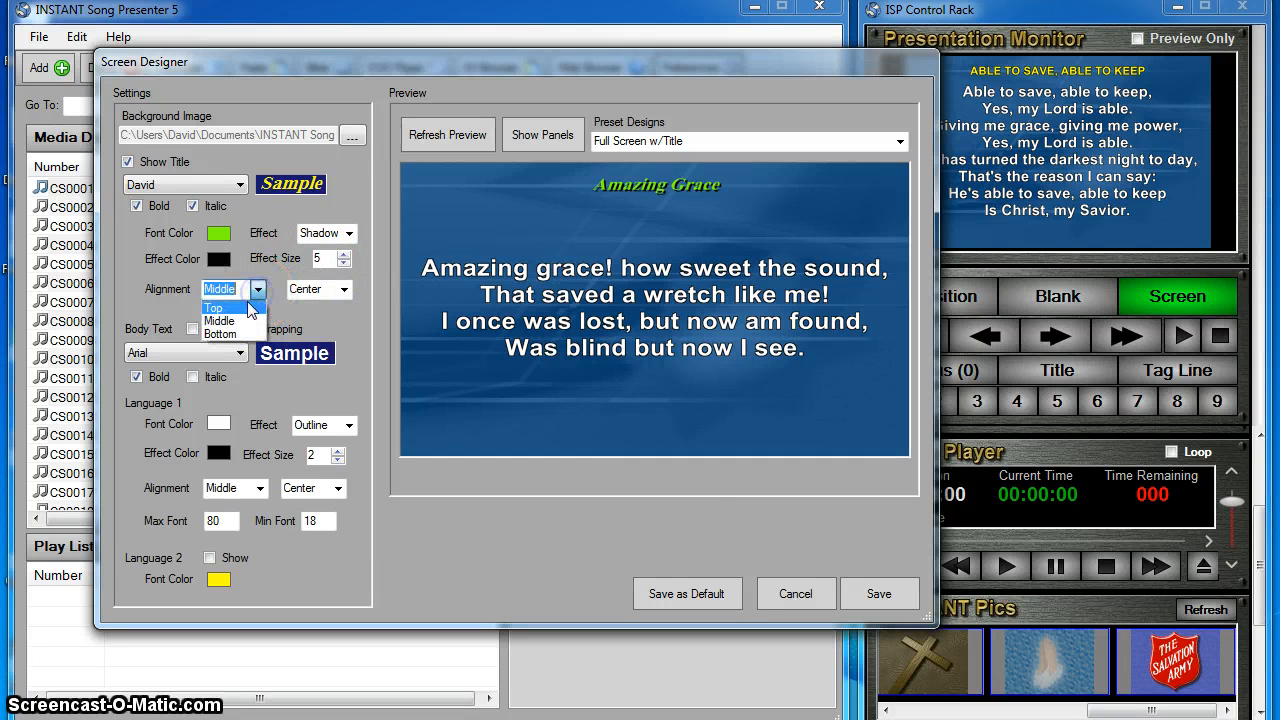
click(244, 306)
click(455, 140)
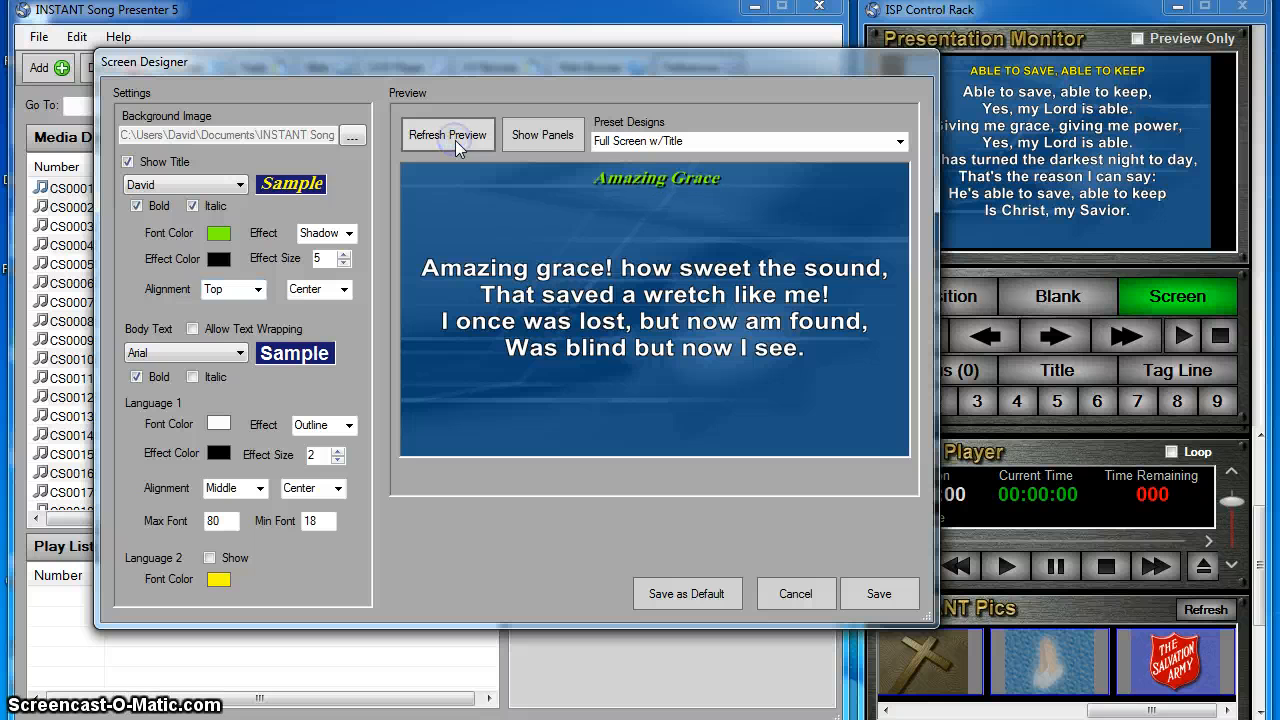
click(258, 289)
click(235, 334)
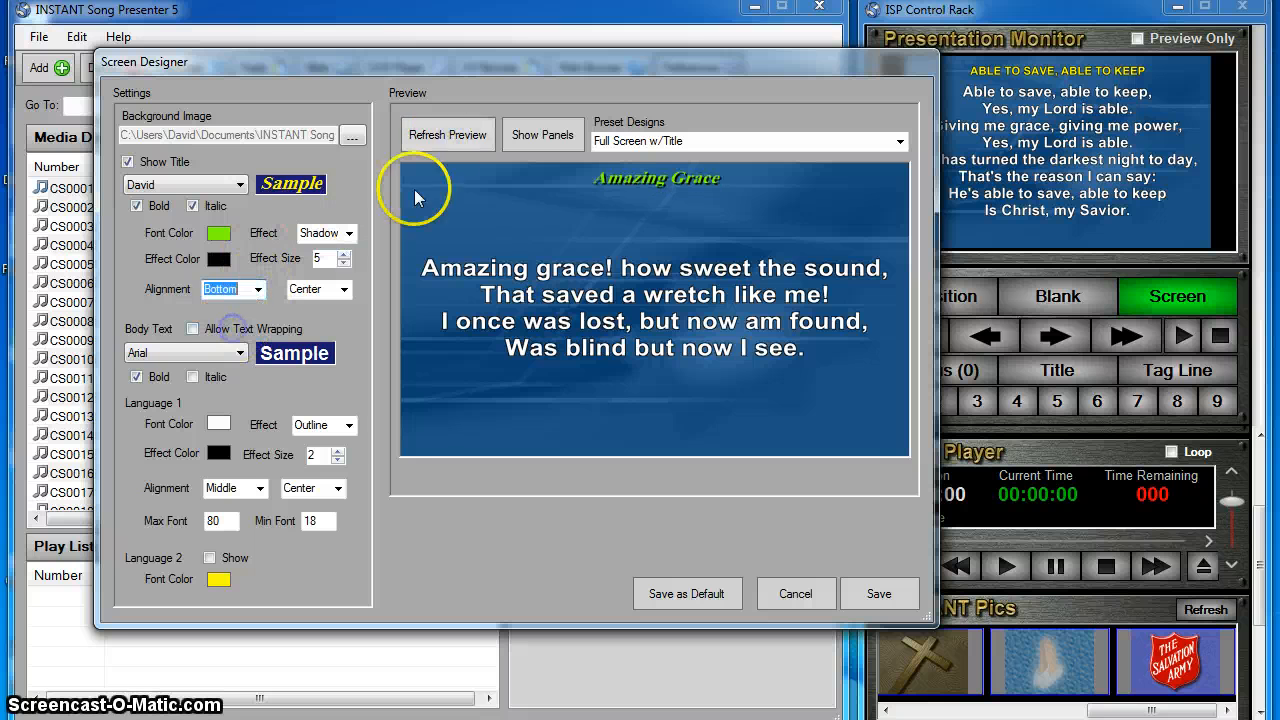
click(441, 139)
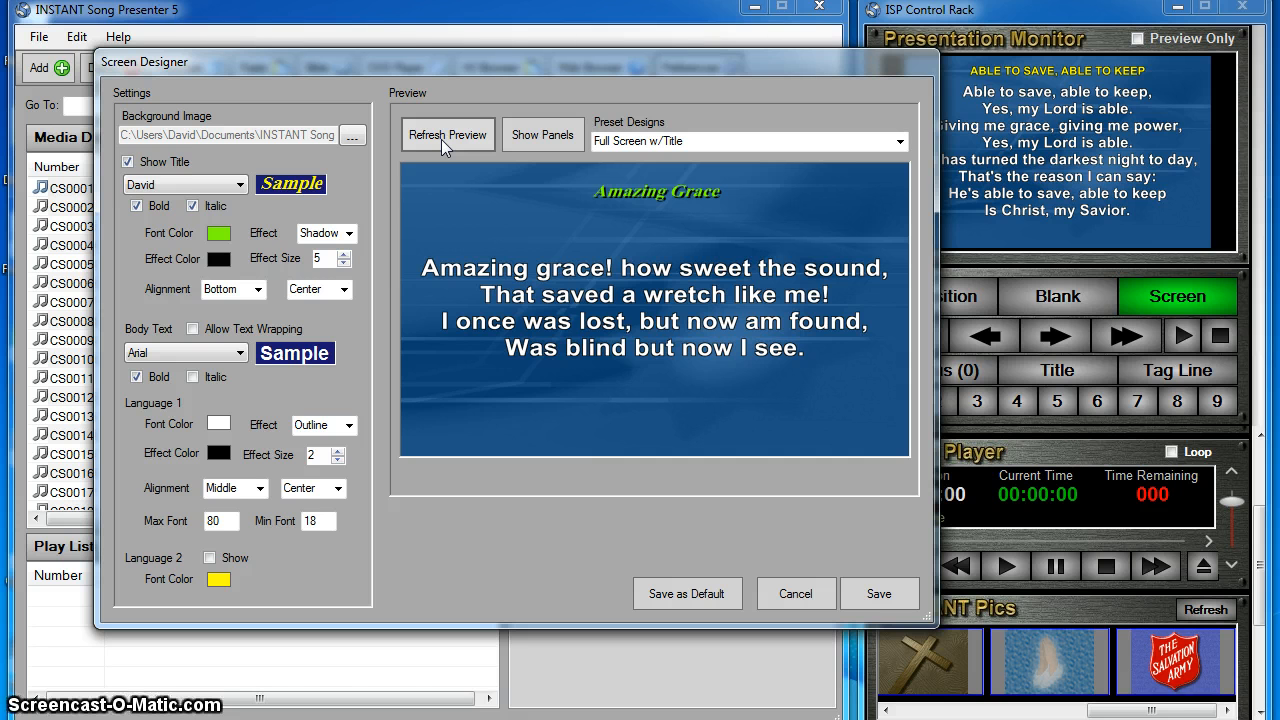
click(258, 289)
click(244, 318)
click(344, 289)
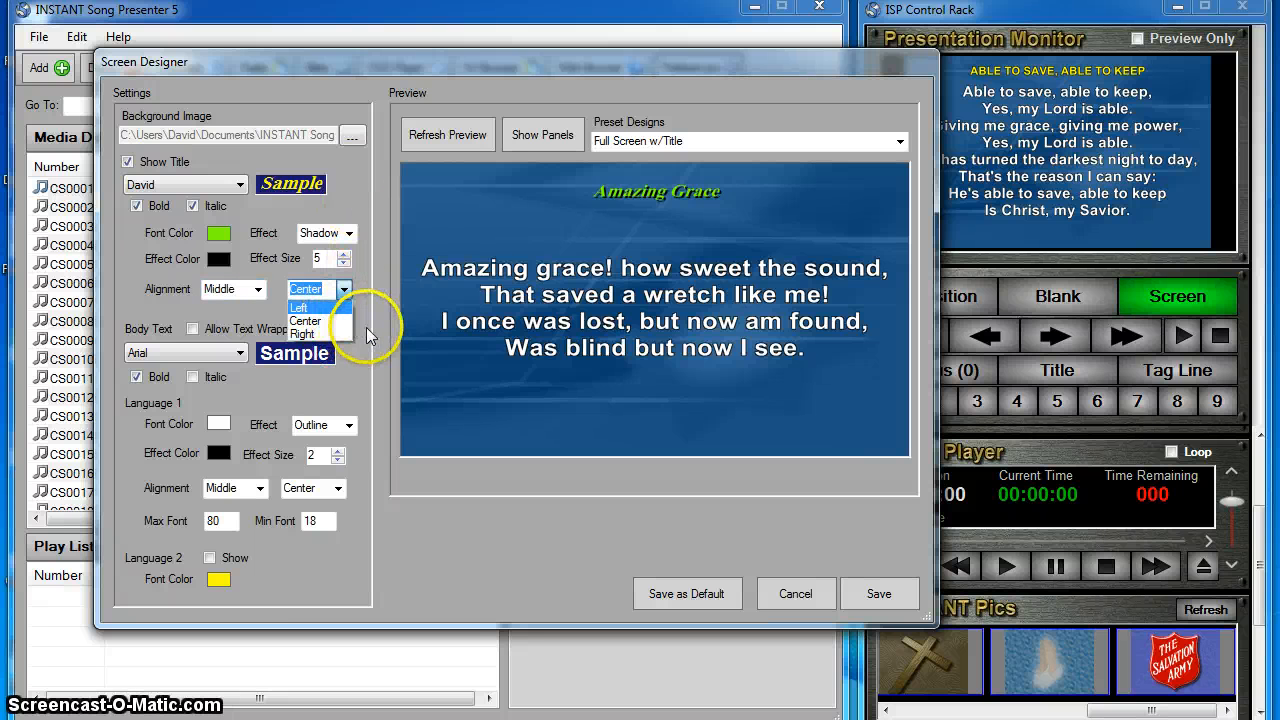
click(375, 314)
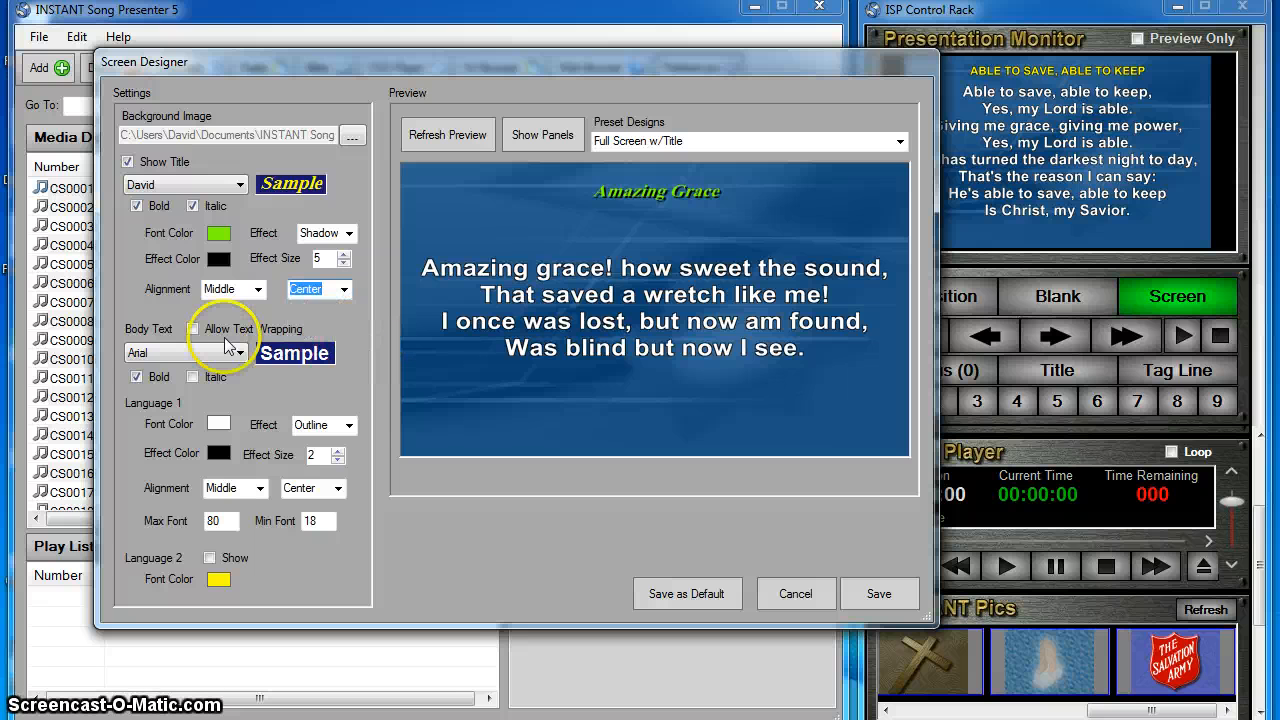
Step: Allow text wrapping for the body text and disallow it again, refreshing the preview after each change
click(296, 342)
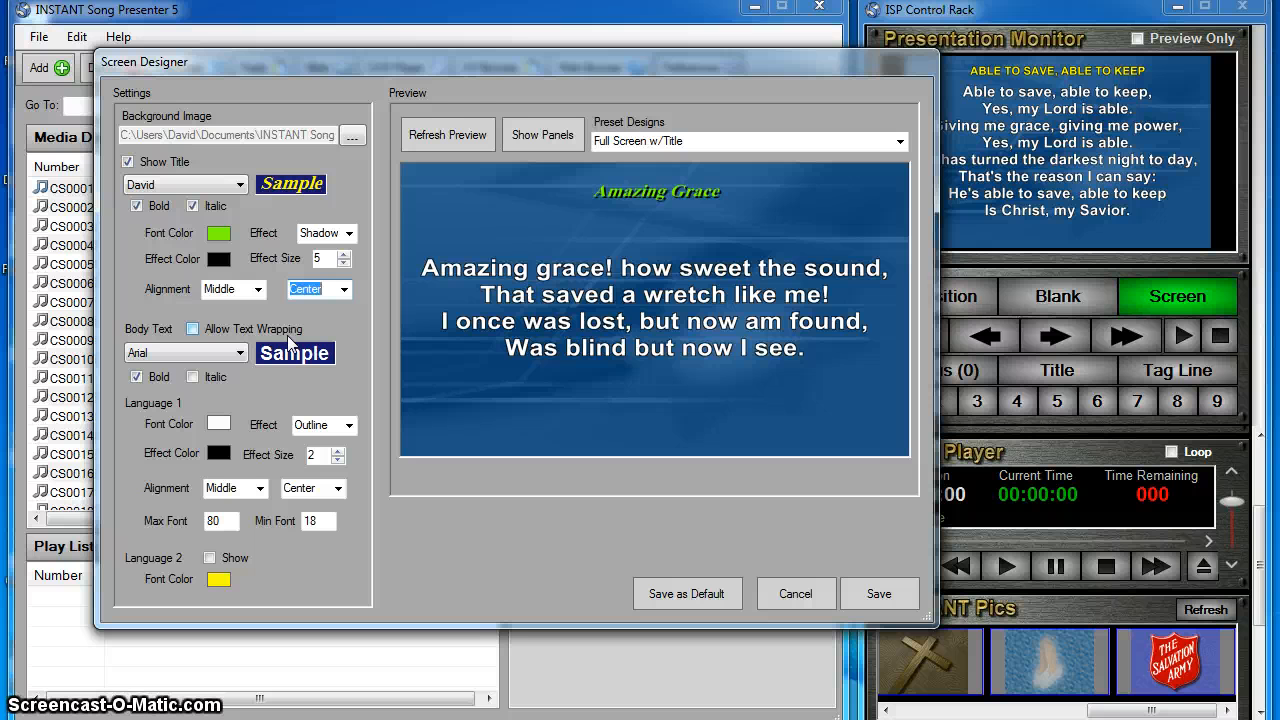
click(287, 335)
click(444, 137)
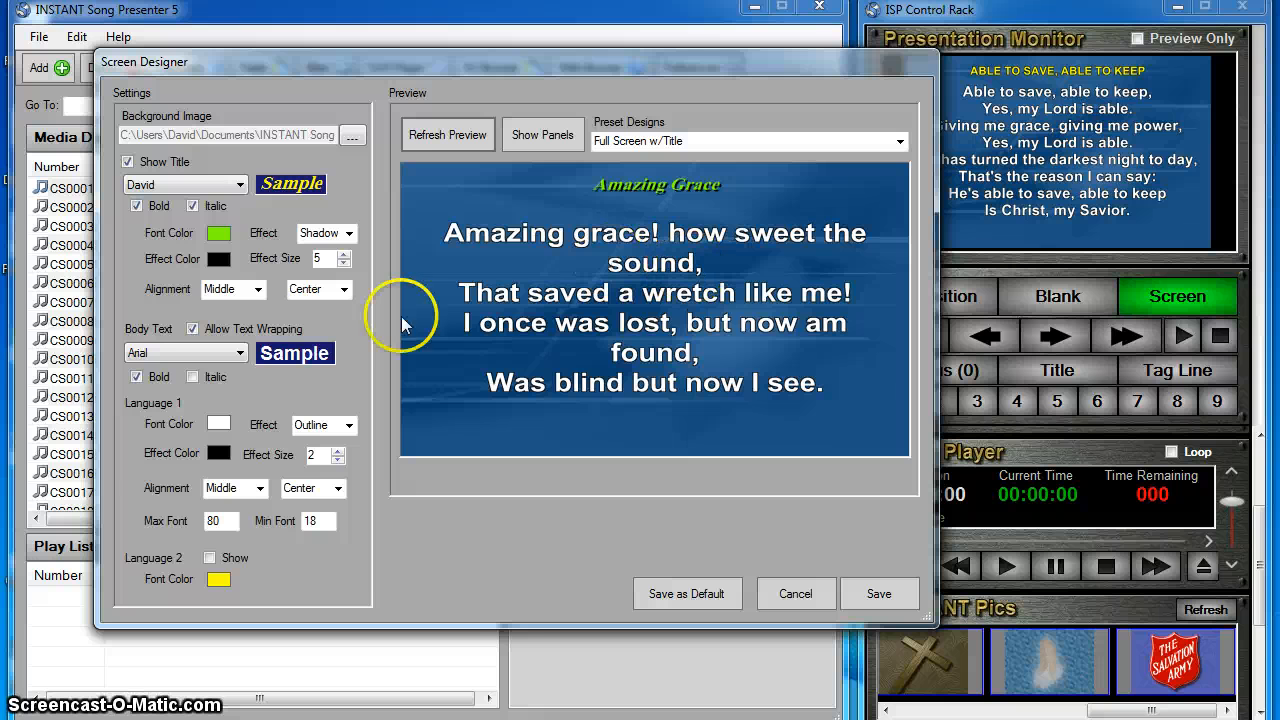
click(262, 329)
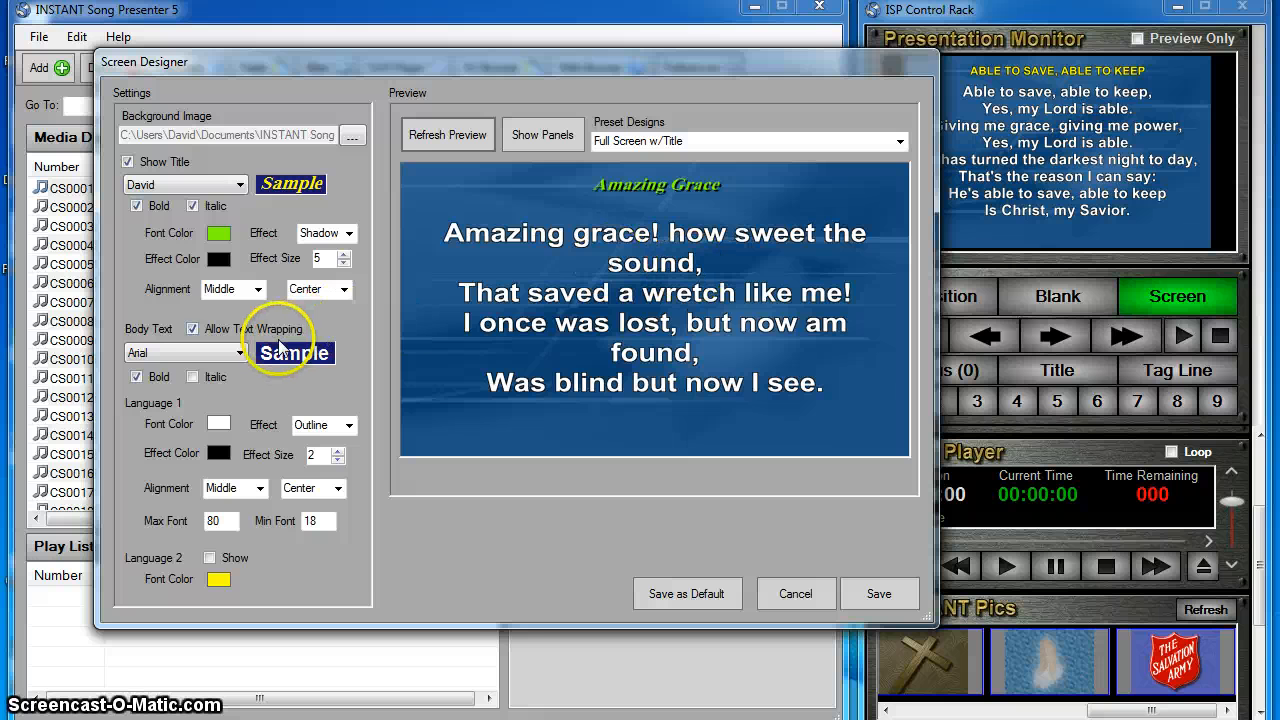
click(455, 141)
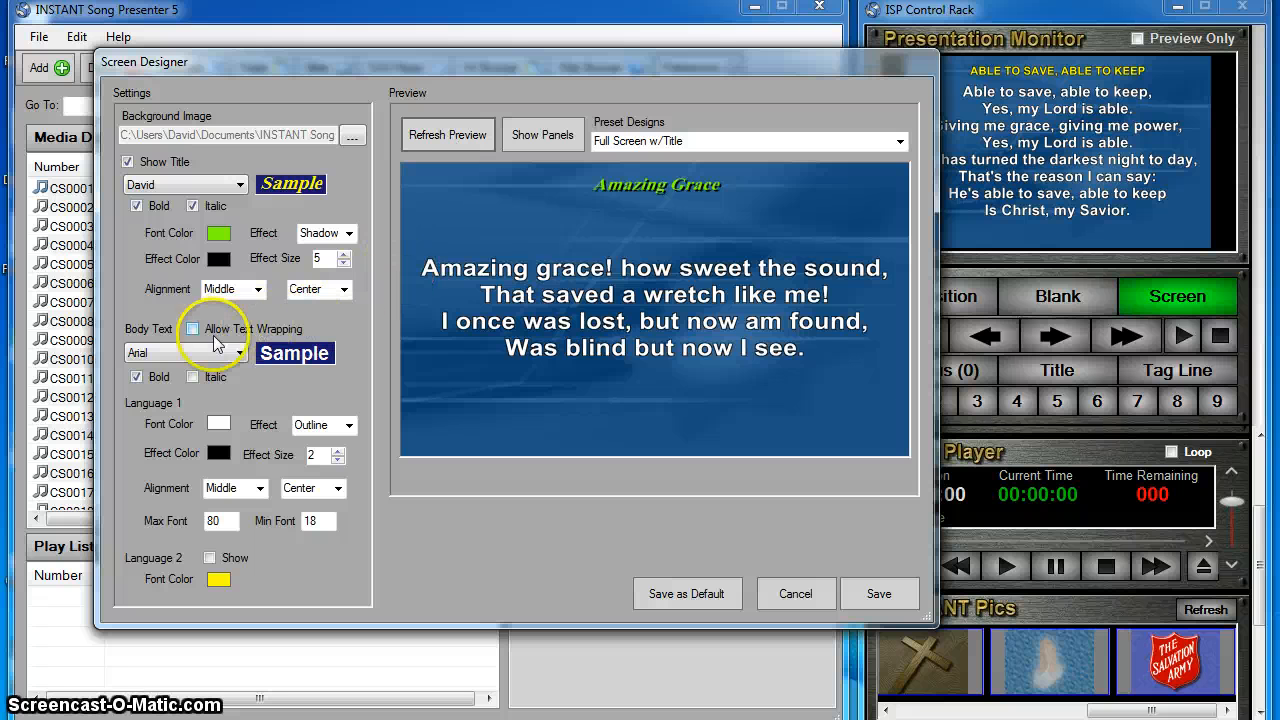
Step: Set the body text font to Cambria and refresh the preview
click(240, 353)
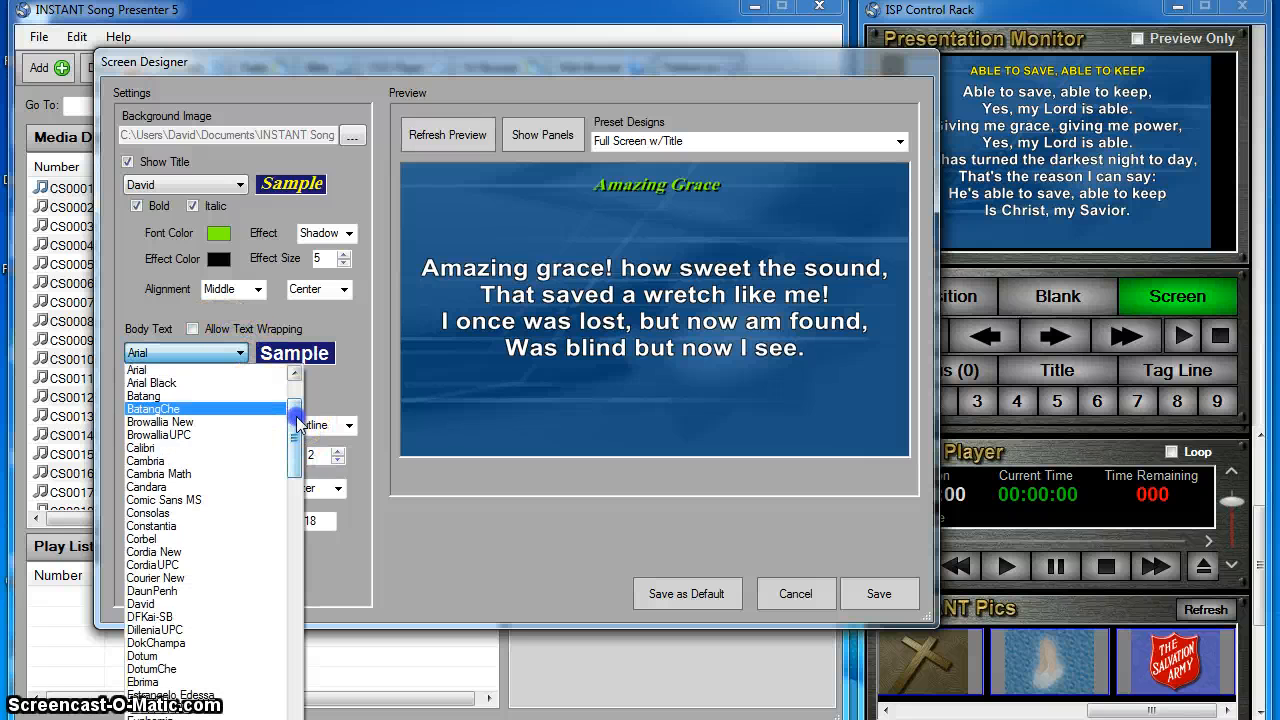
scroll(297, 420, down, 1)
click(229, 414)
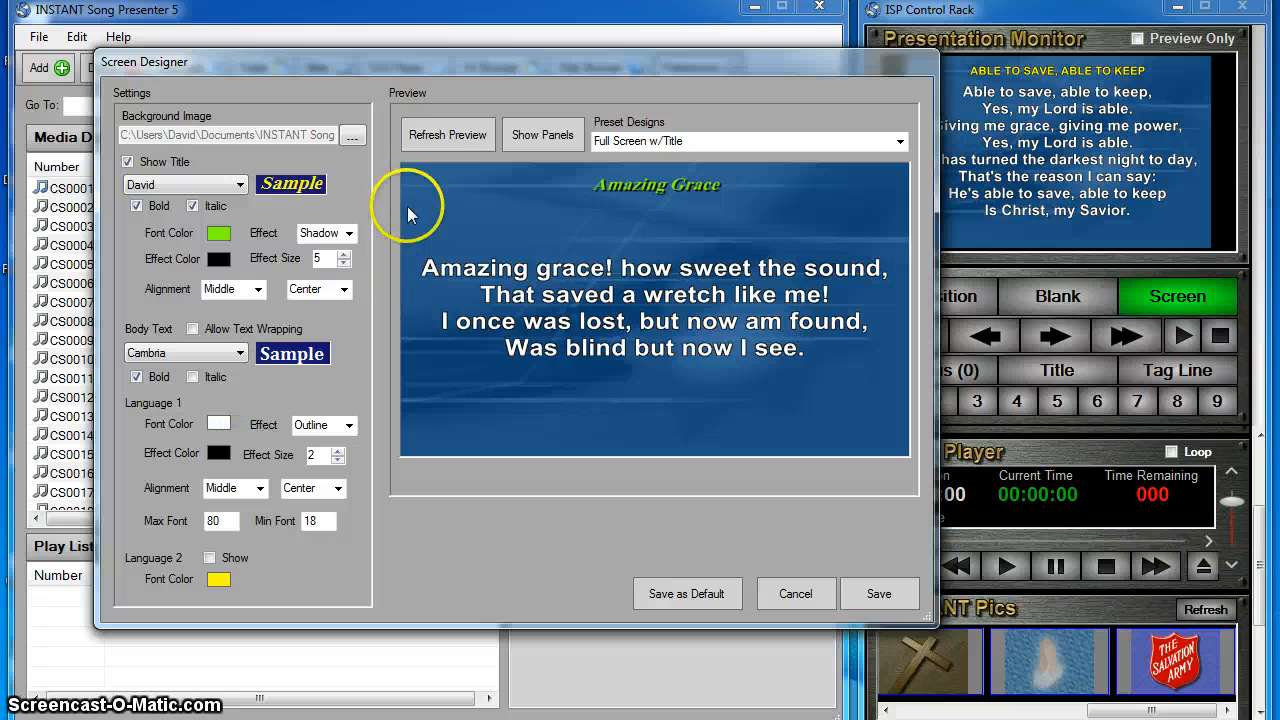
click(434, 143)
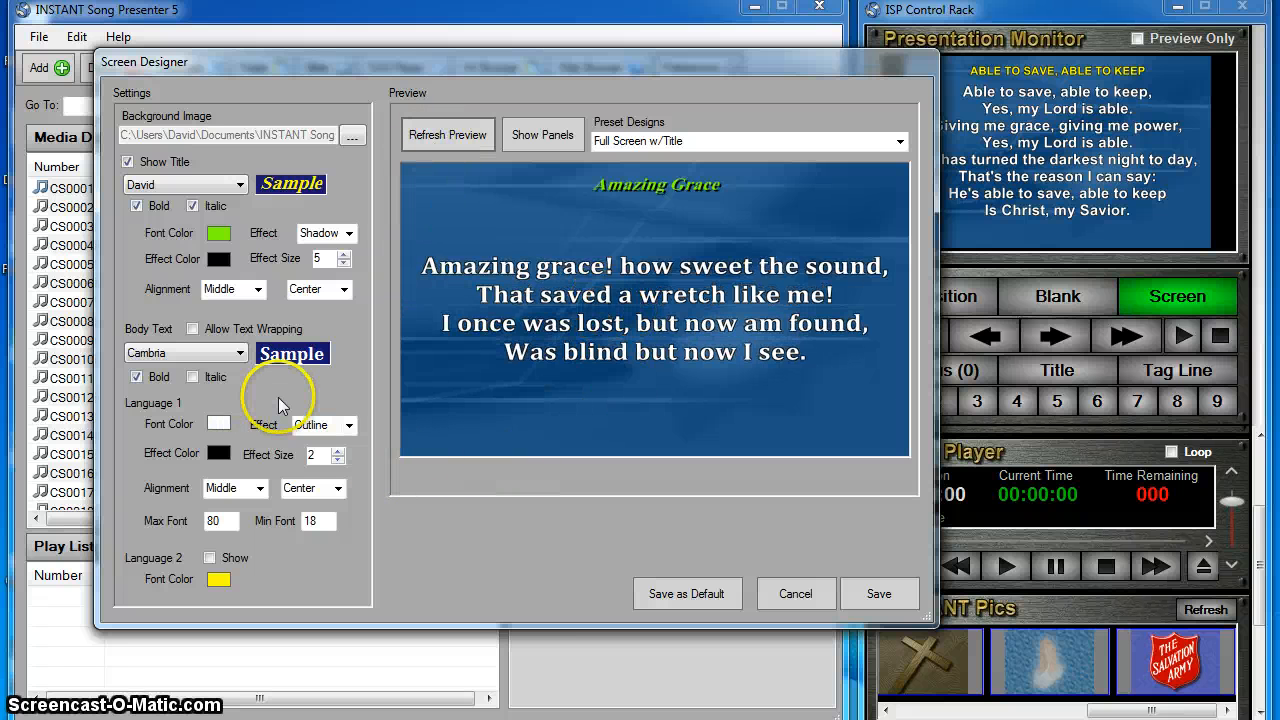
Step: Change the Language 1 font color to cyan and refresh the preview
click(218, 424)
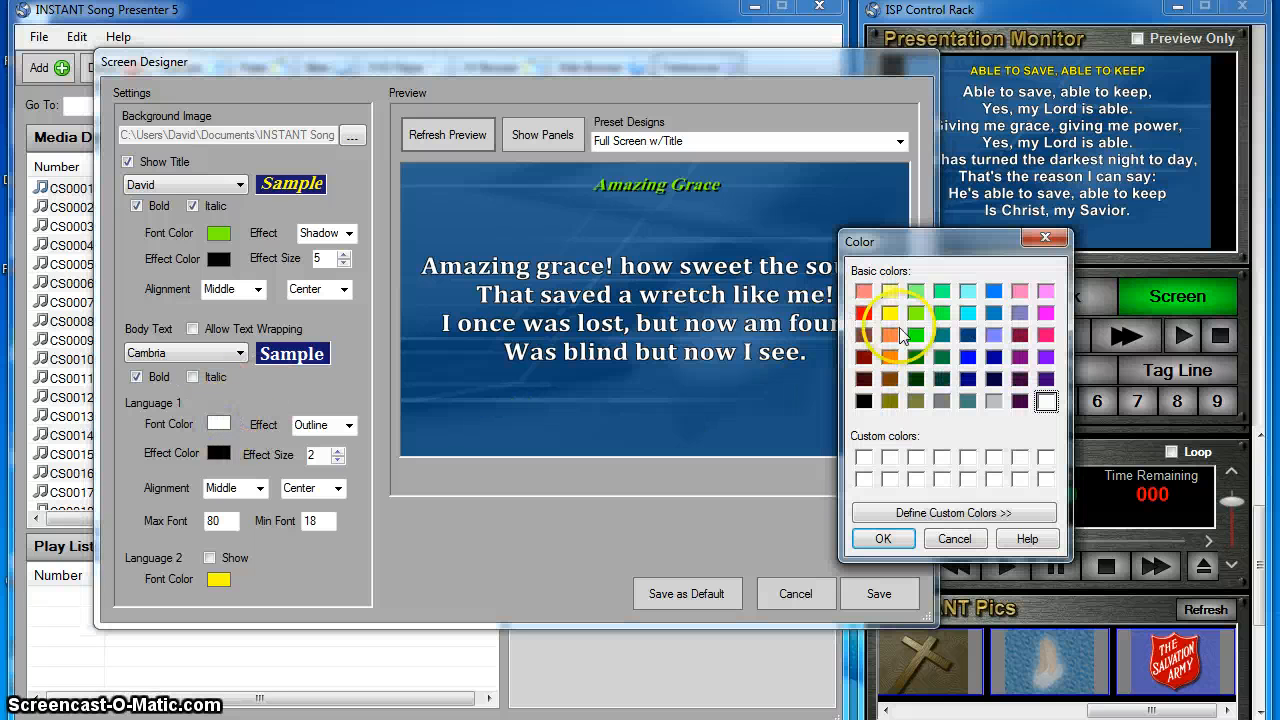
click(968, 313)
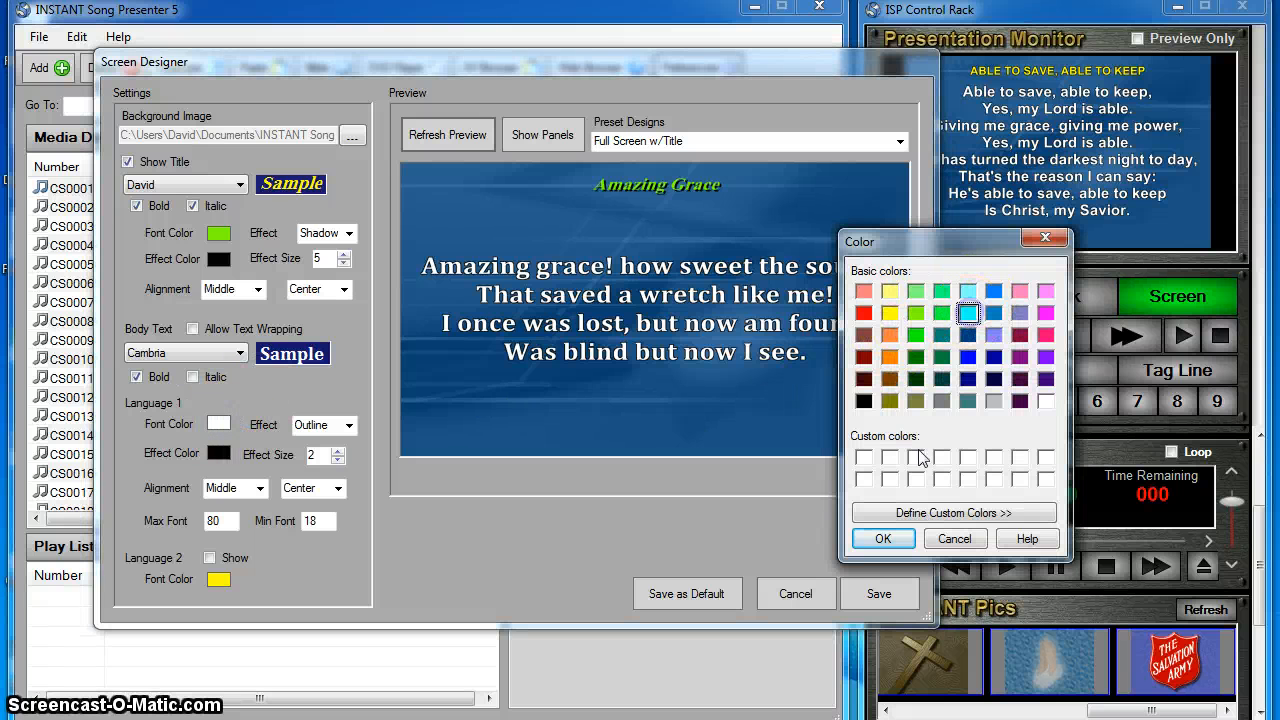
click(883, 538)
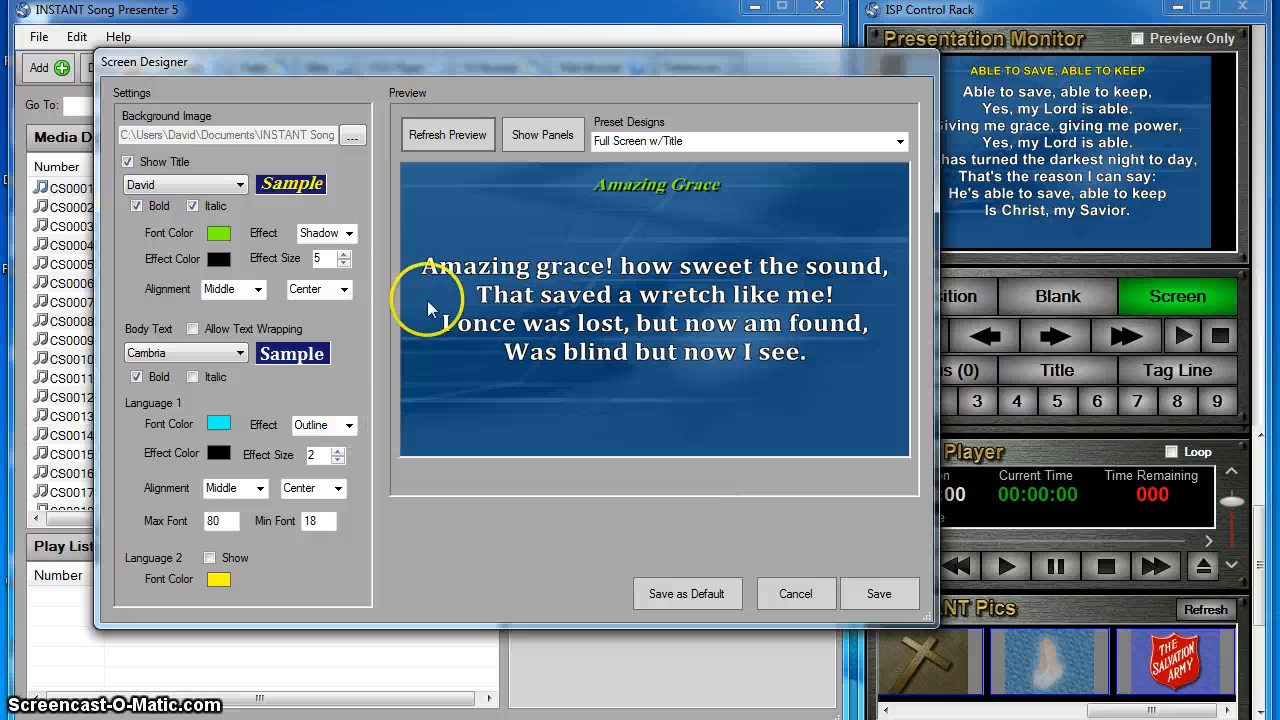
click(455, 134)
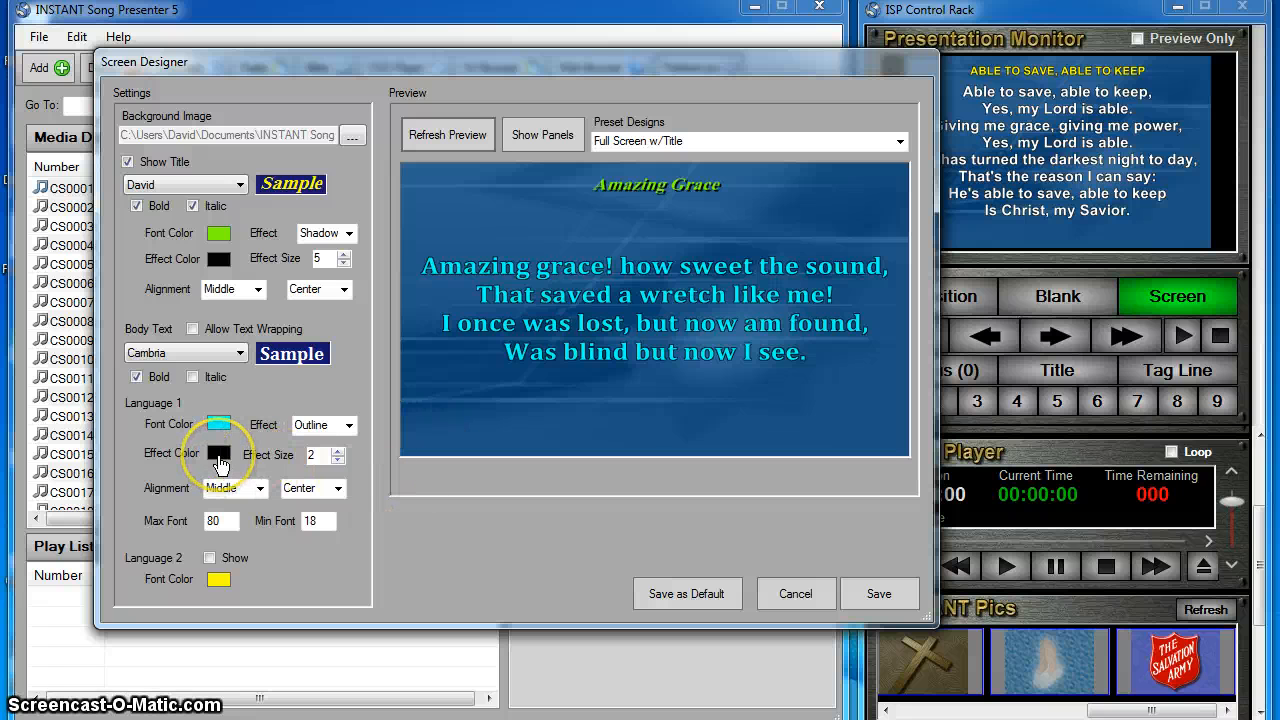
Step: Give the Language 1 text a Shadow effect with an effect size of 6, refreshing the preview after each change
click(349, 425)
click(350, 438)
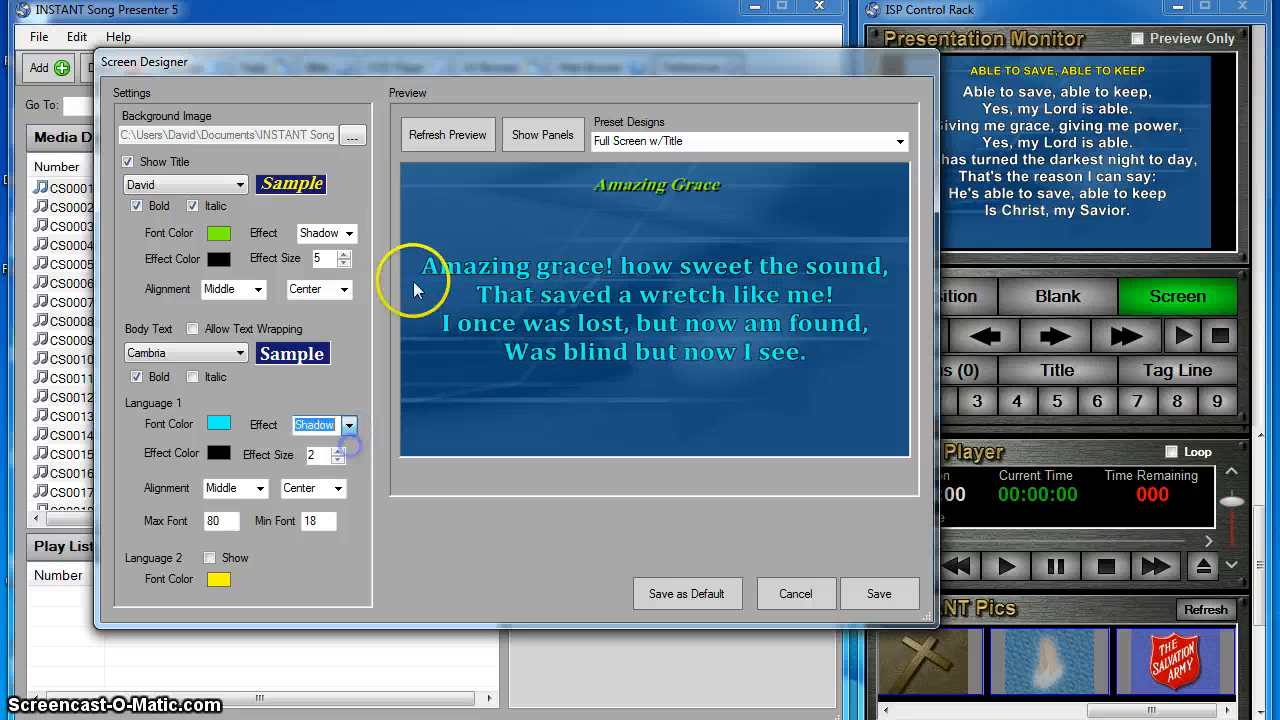
click(430, 134)
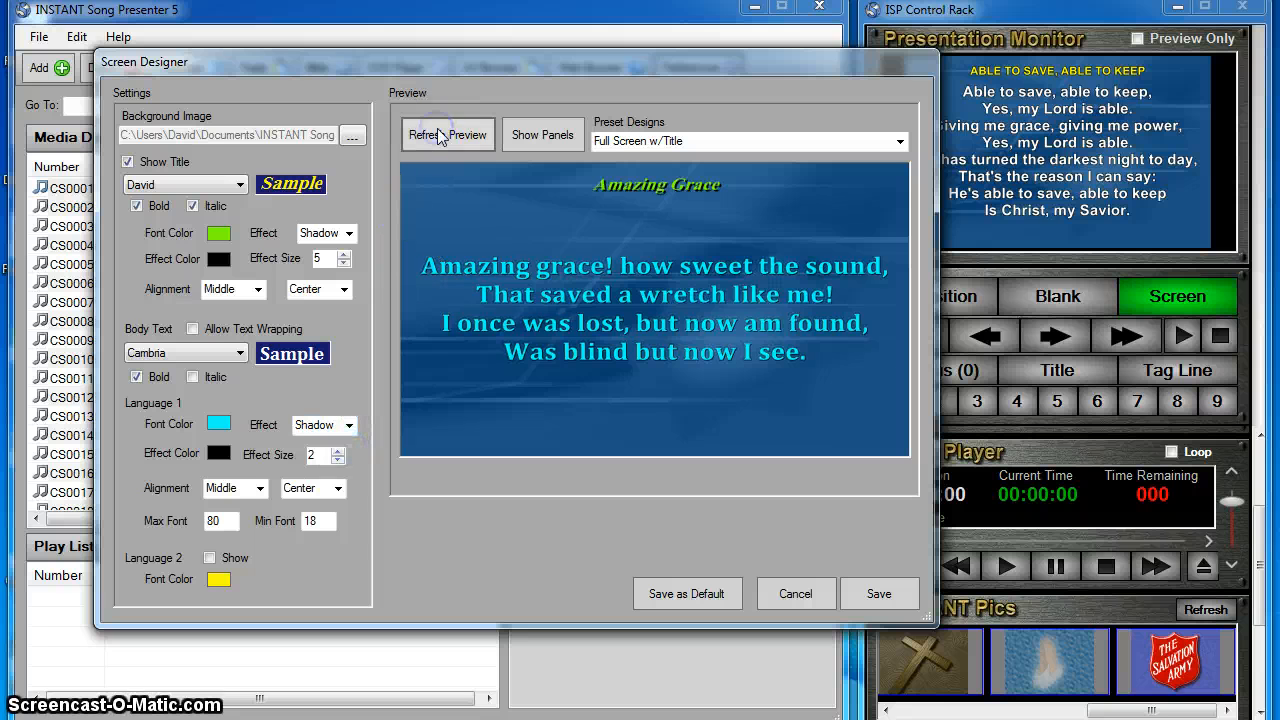
click(338, 450)
click(338, 450)
click(338, 450)
click(338, 450)
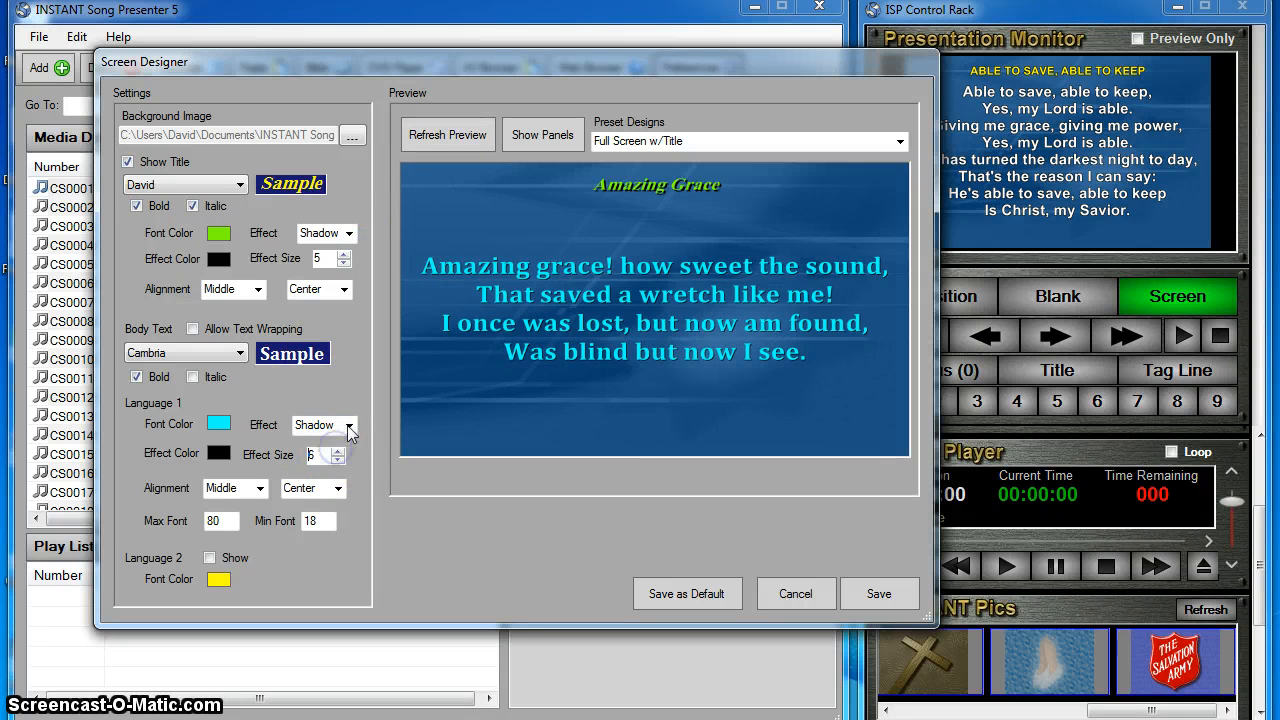
click(456, 137)
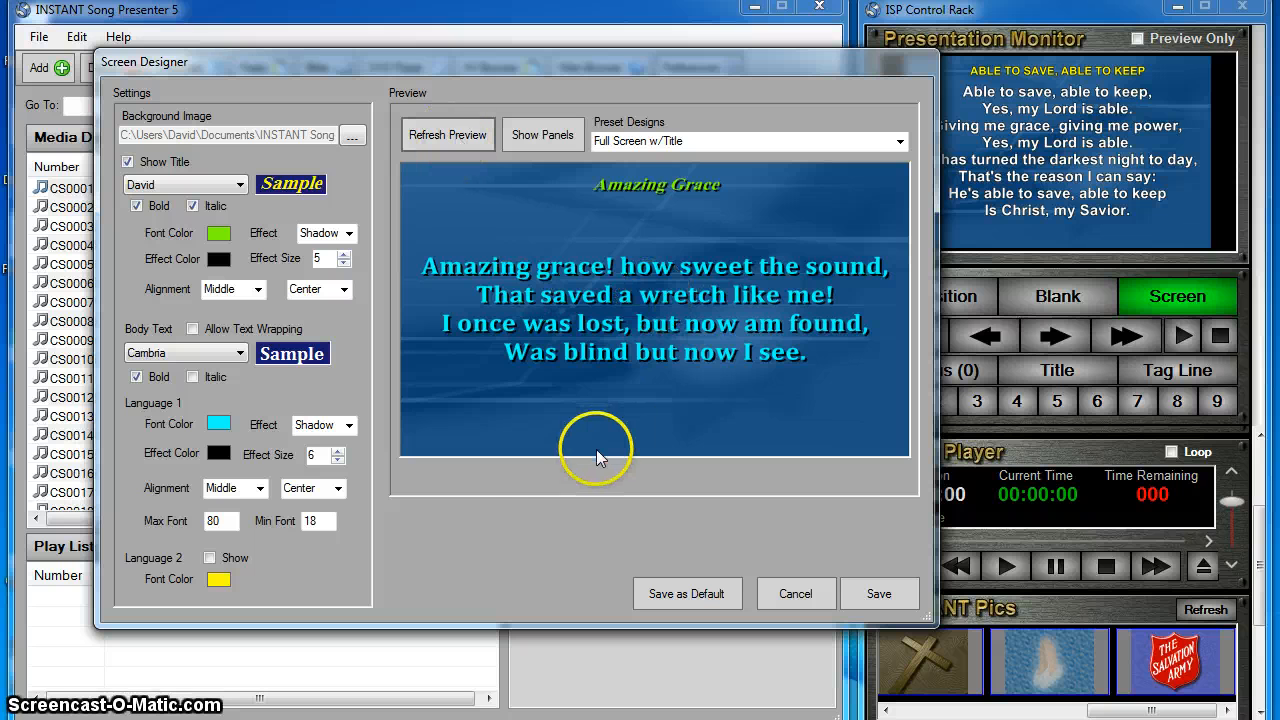
Step: Set the Language 1 vertical alignment to Top and refresh the preview
click(259, 488)
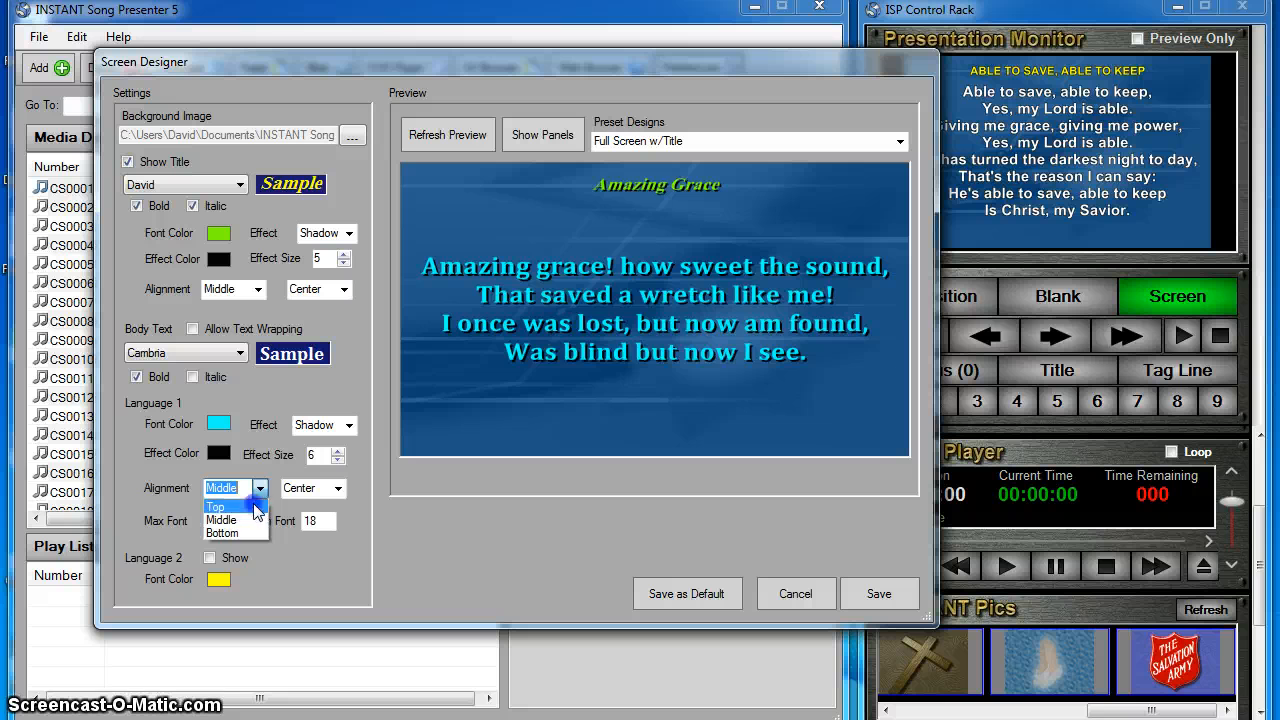
click(228, 507)
click(443, 137)
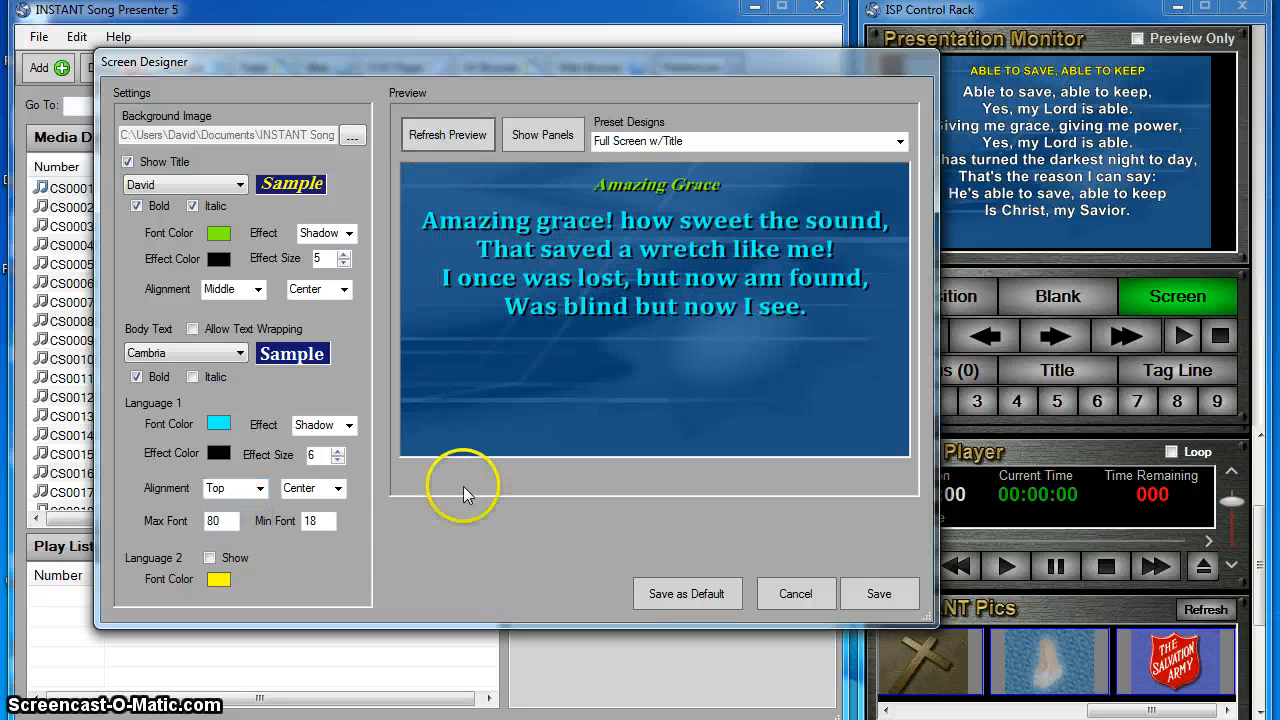
Step: Try Left and Right horizontal alignment for the Language 1 text and return it to Center, refreshing the preview each time
click(338, 488)
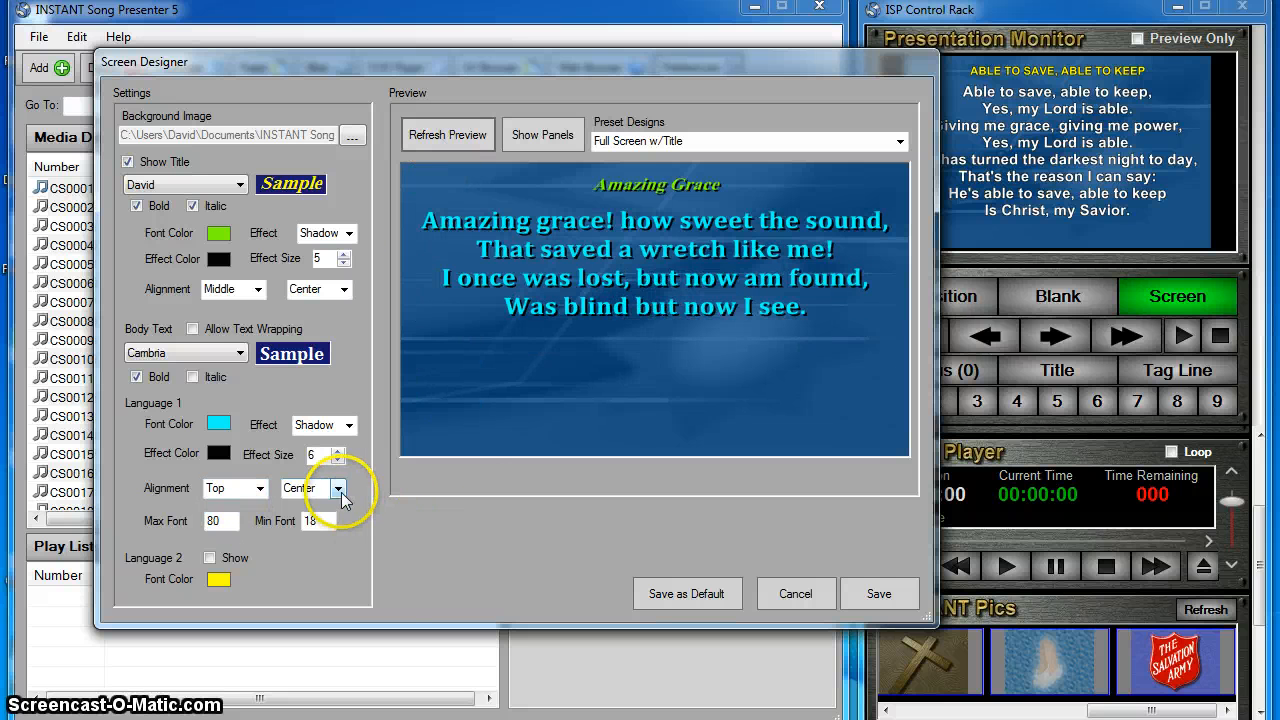
click(318, 502)
click(470, 145)
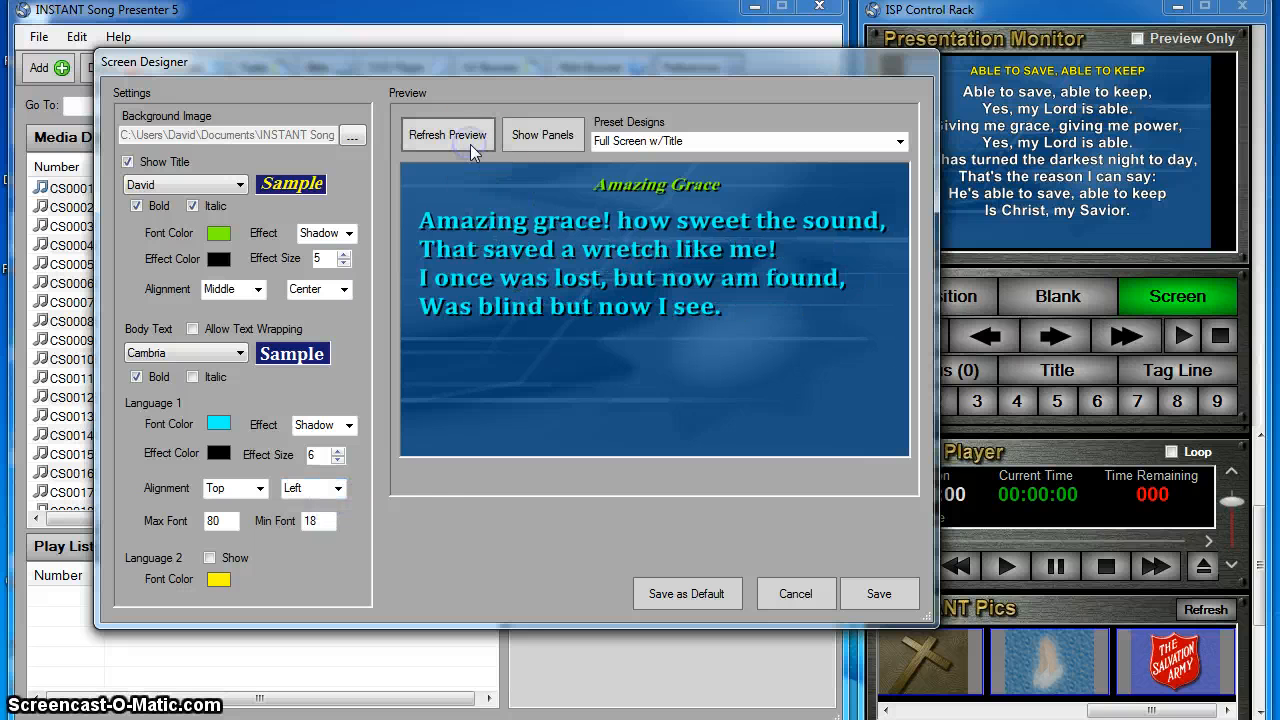
click(338, 488)
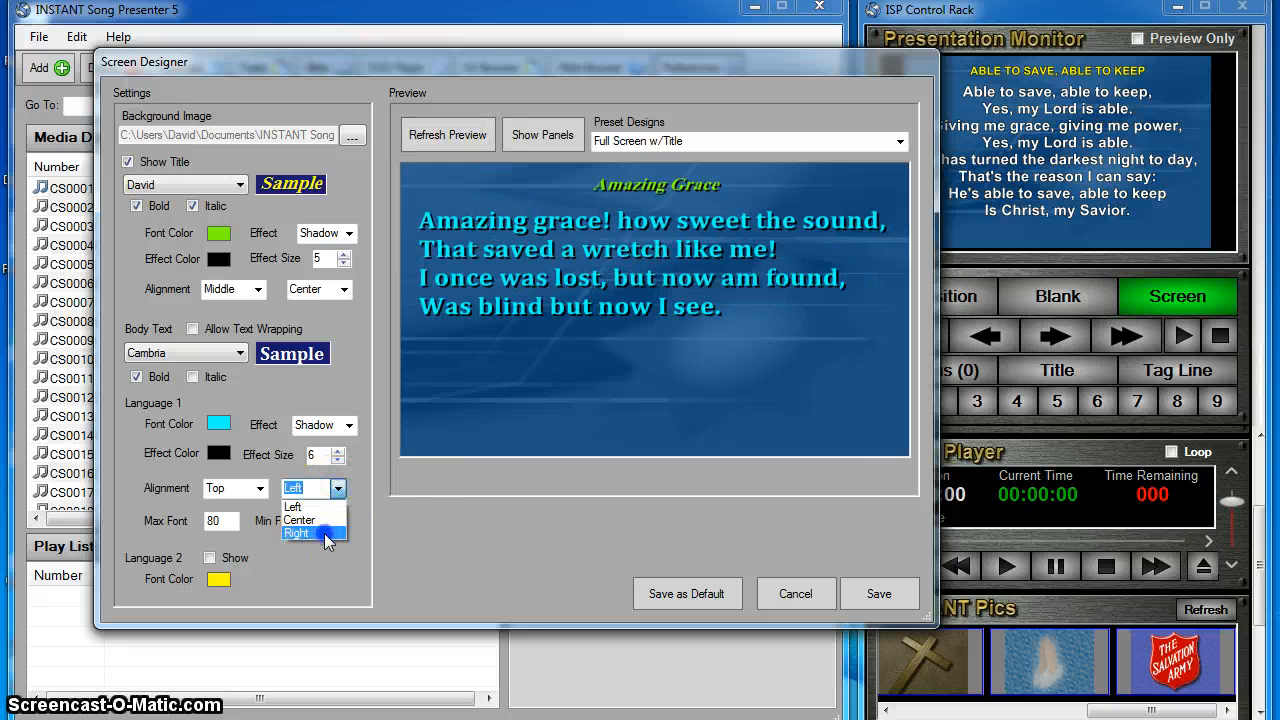
click(318, 530)
click(451, 140)
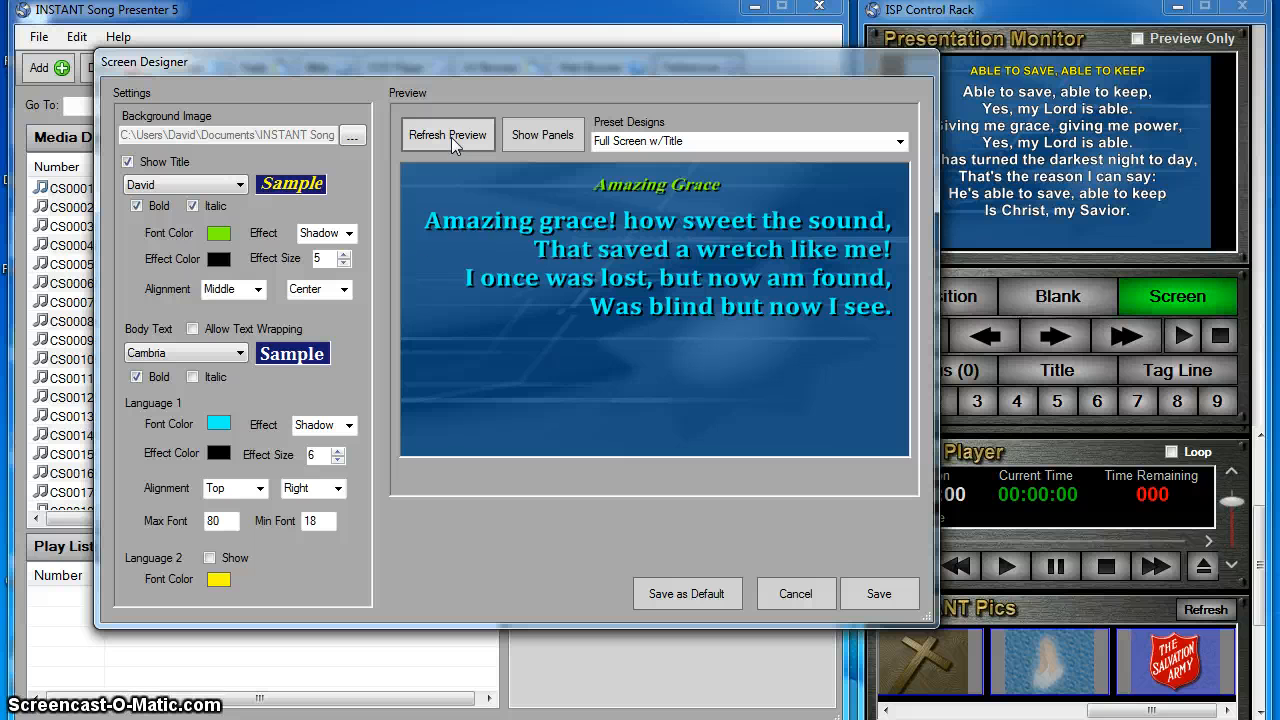
click(338, 488)
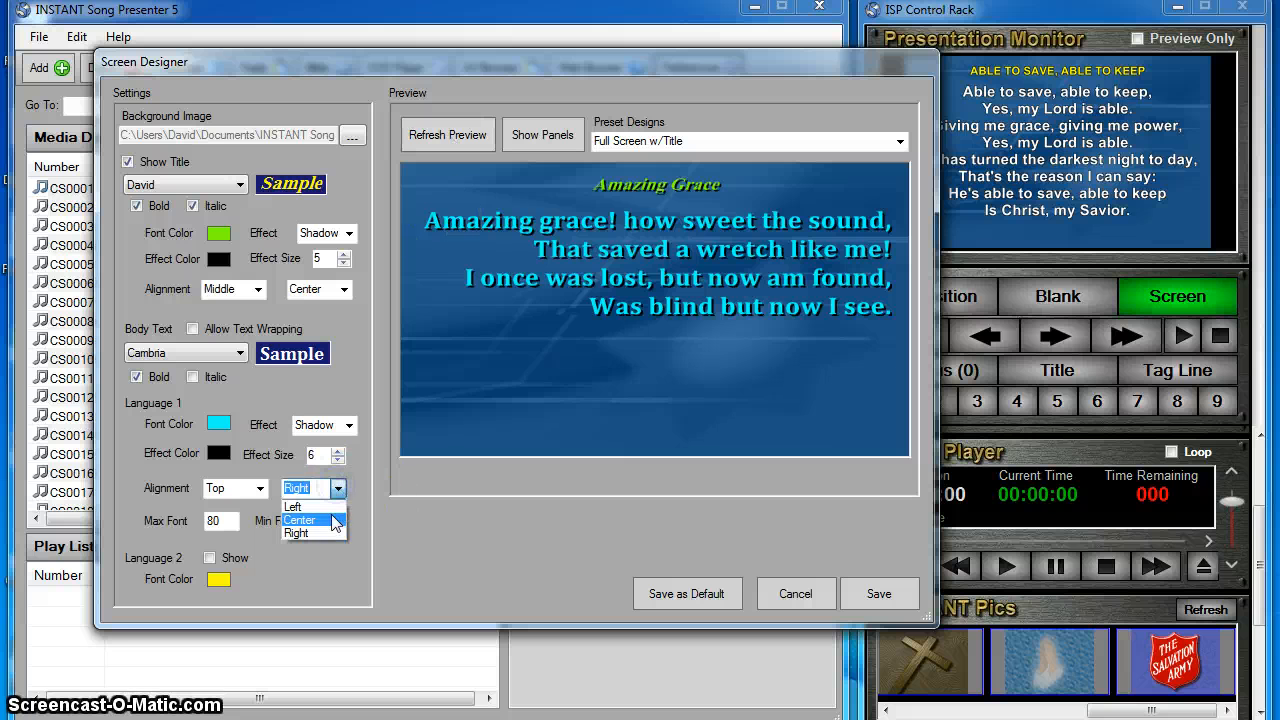
click(333, 527)
click(454, 138)
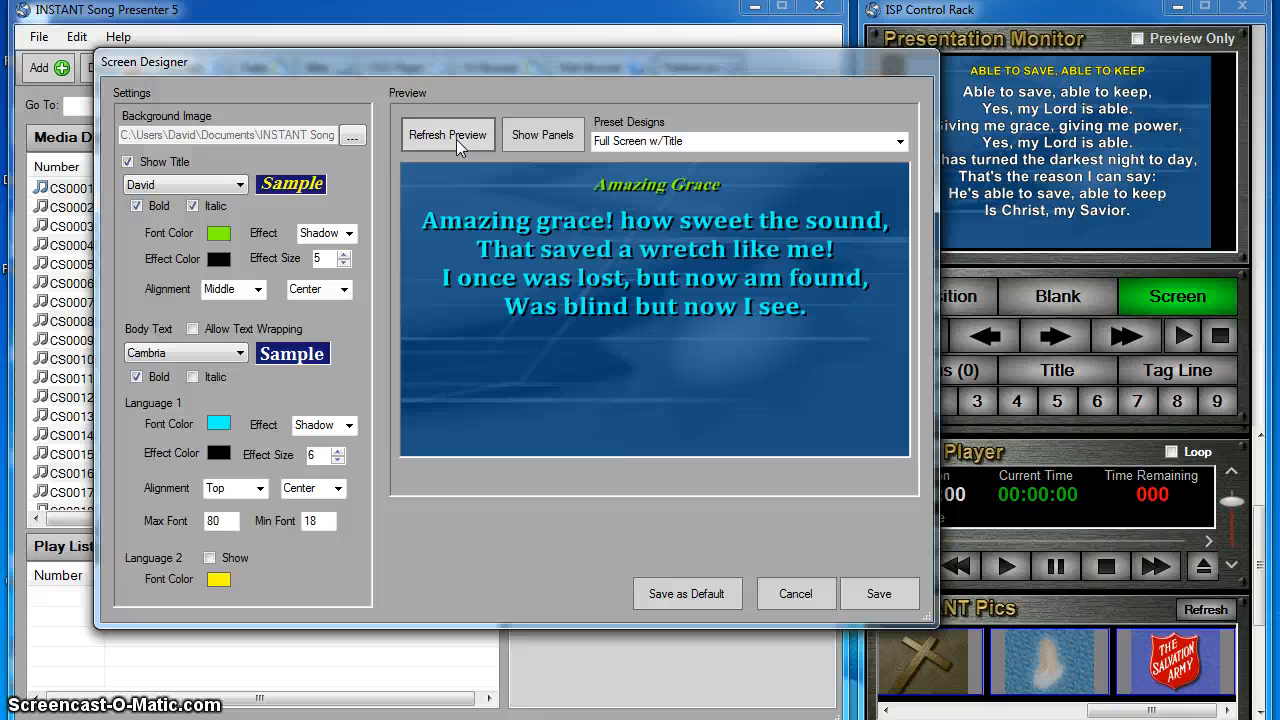
click(446, 176)
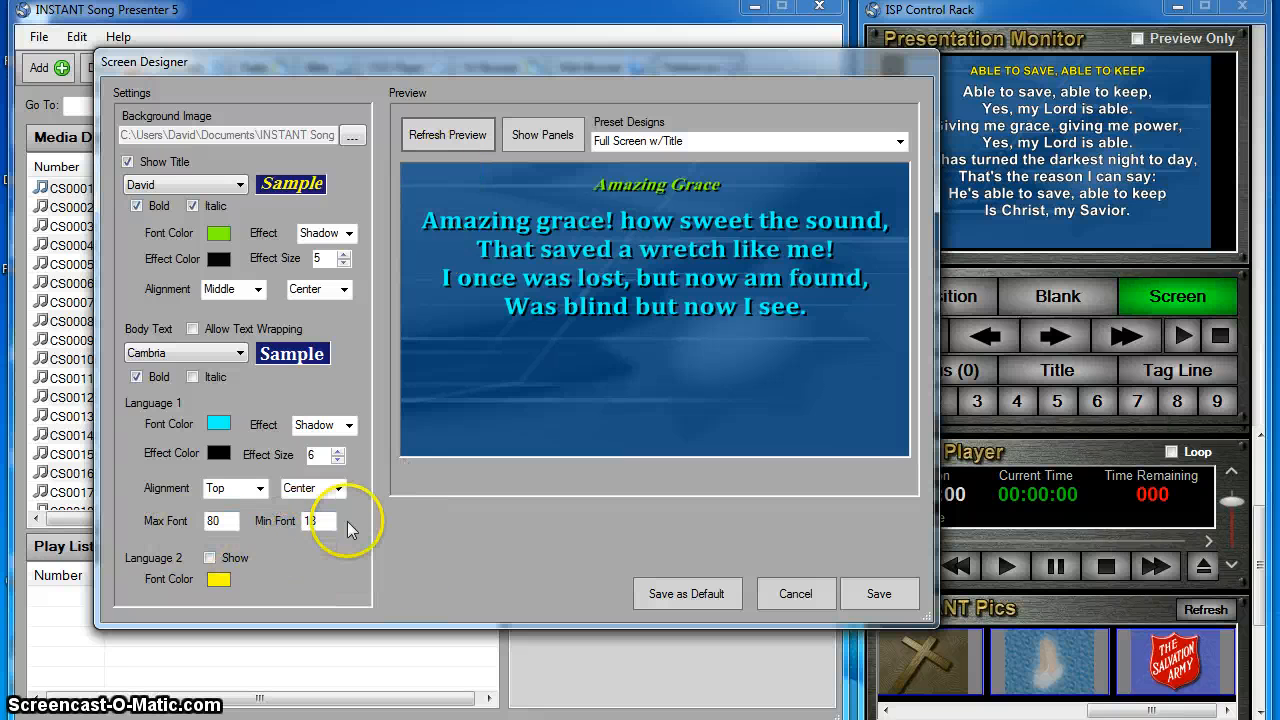
click(218, 521)
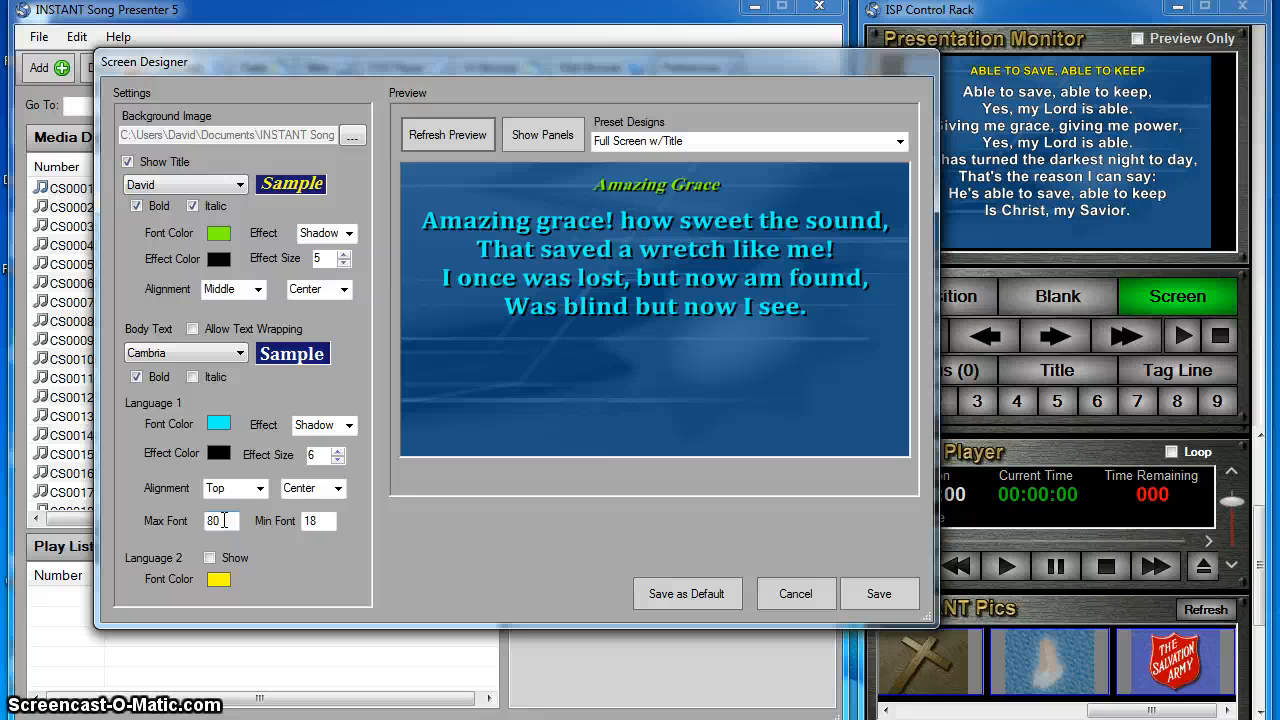
click(320, 521)
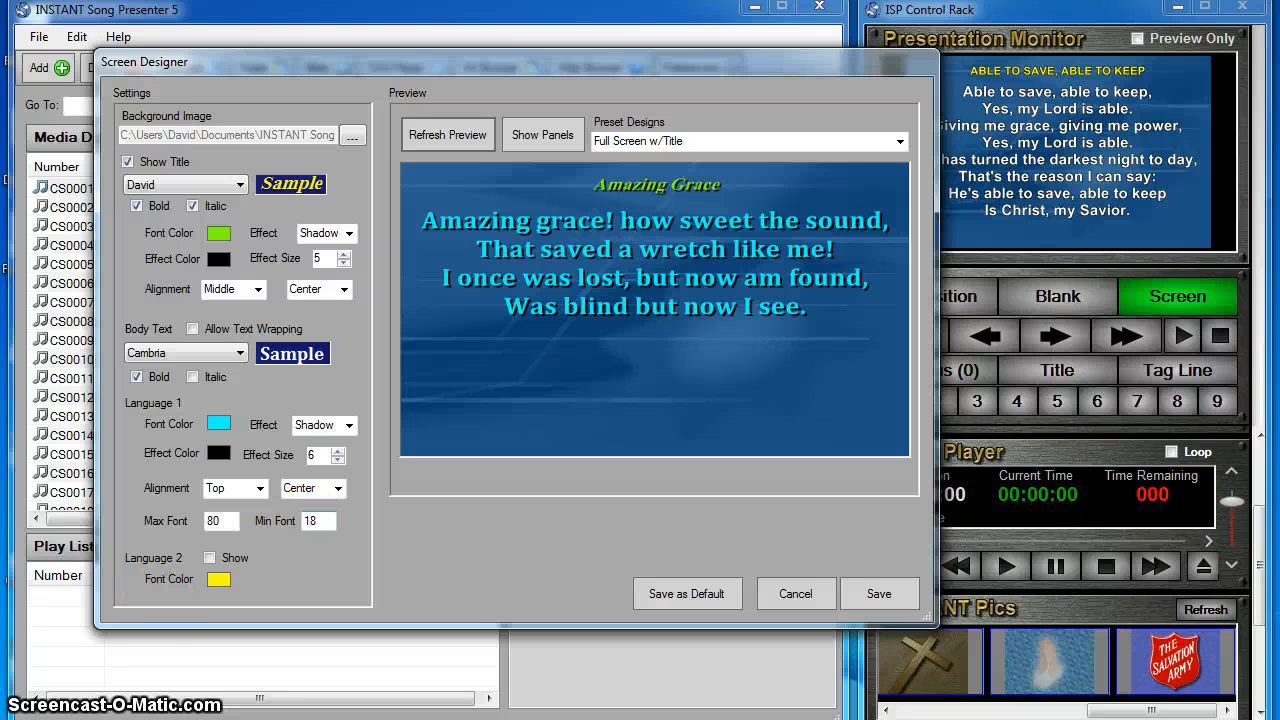
click(231, 541)
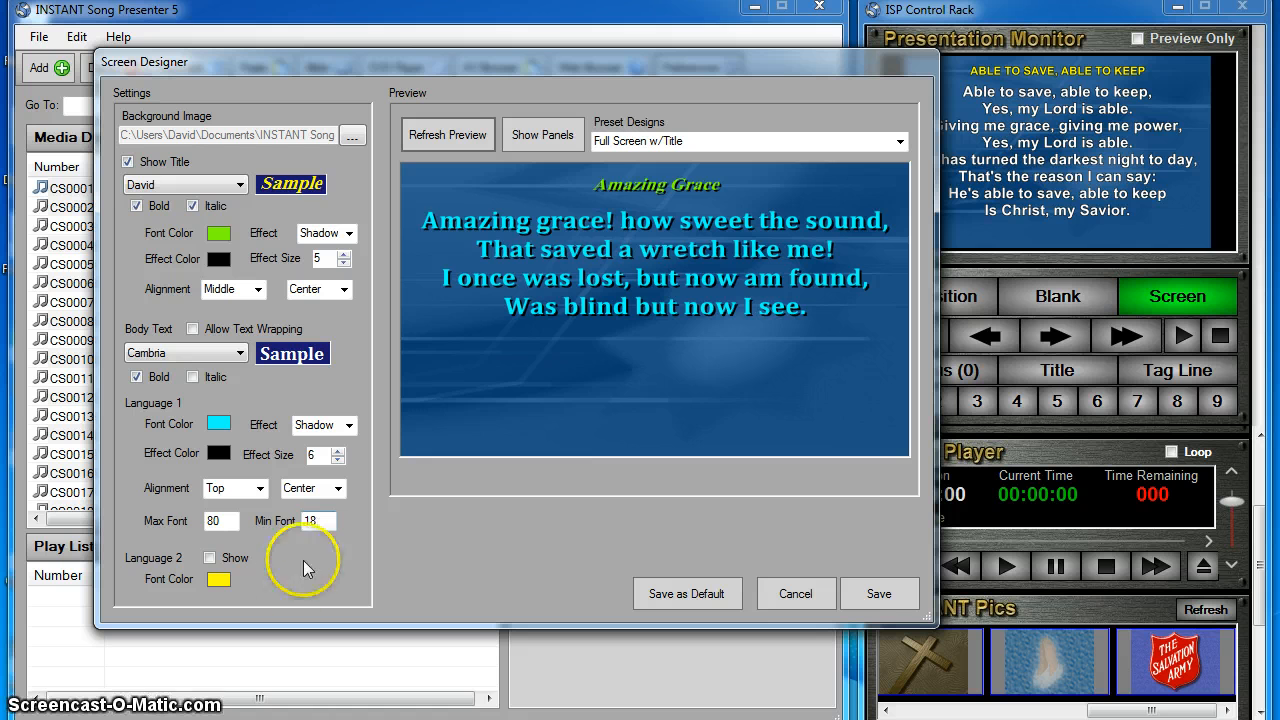
Step: Turn on the Language 2 text and refresh the preview
click(234, 563)
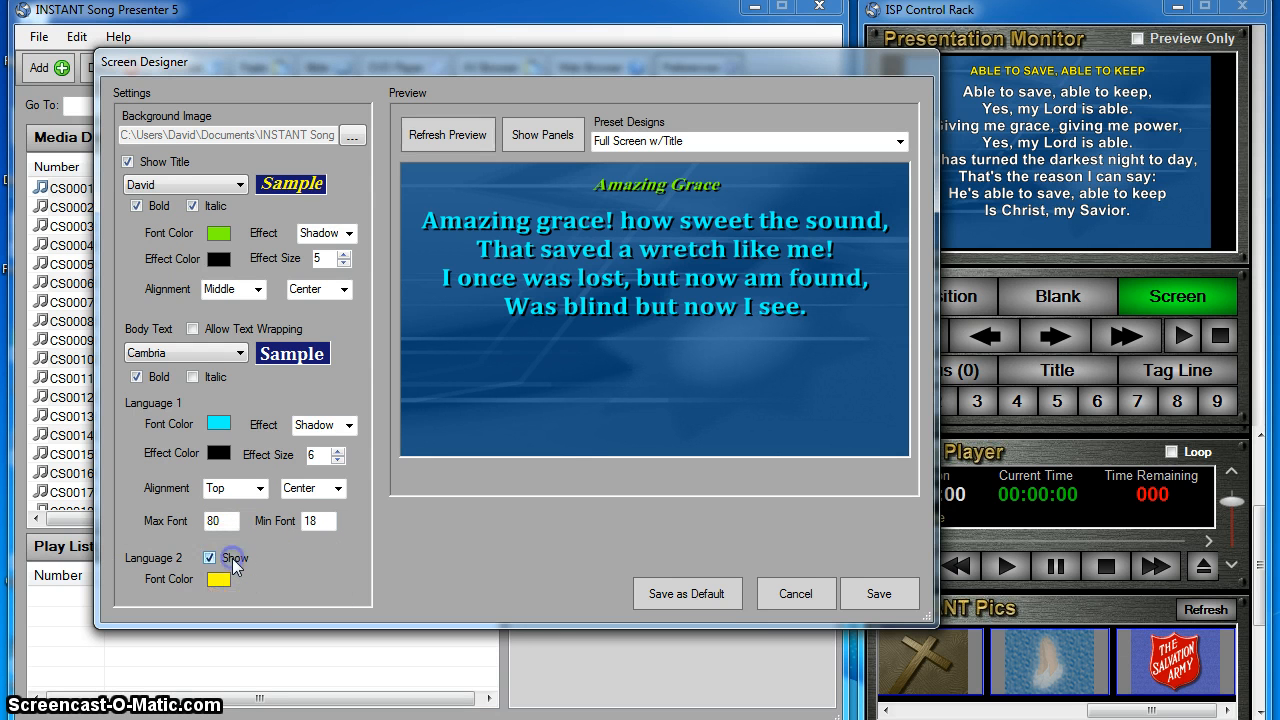
click(452, 138)
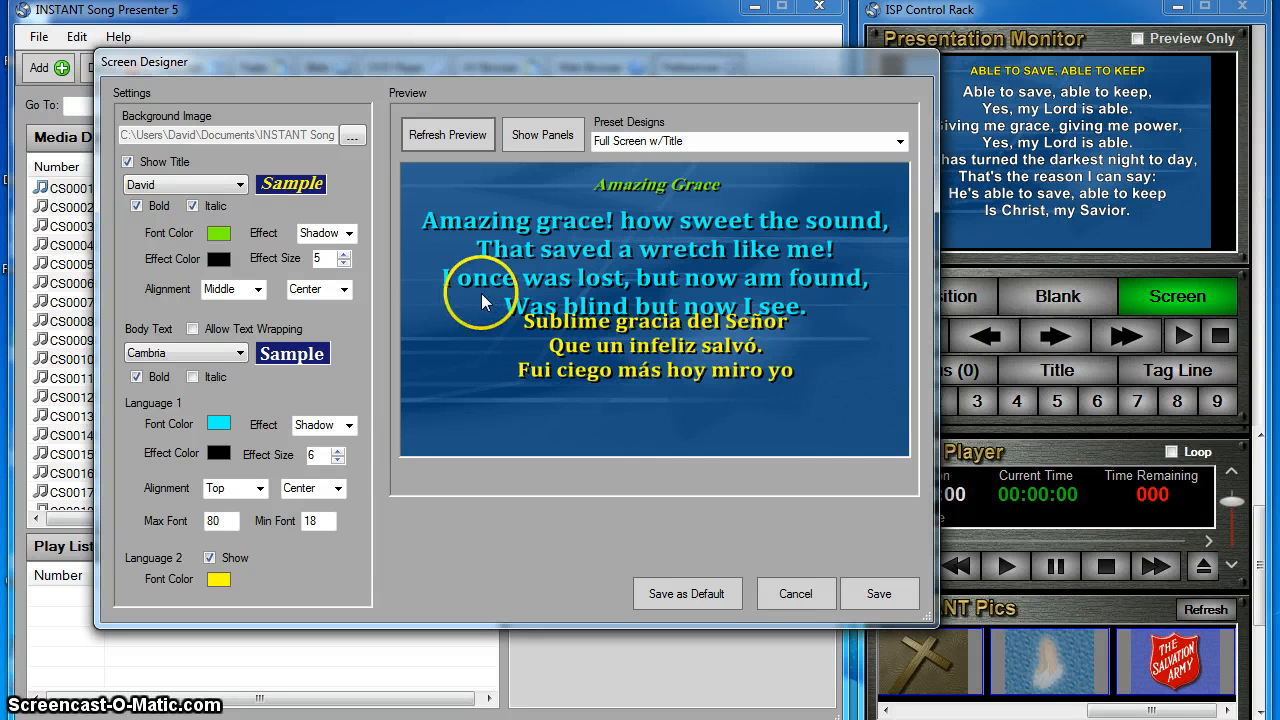
Step: Display the layout panels, shorten the Language 1 panel to about half its height, and position the Language 2 panel beneath it with a gap
click(545, 137)
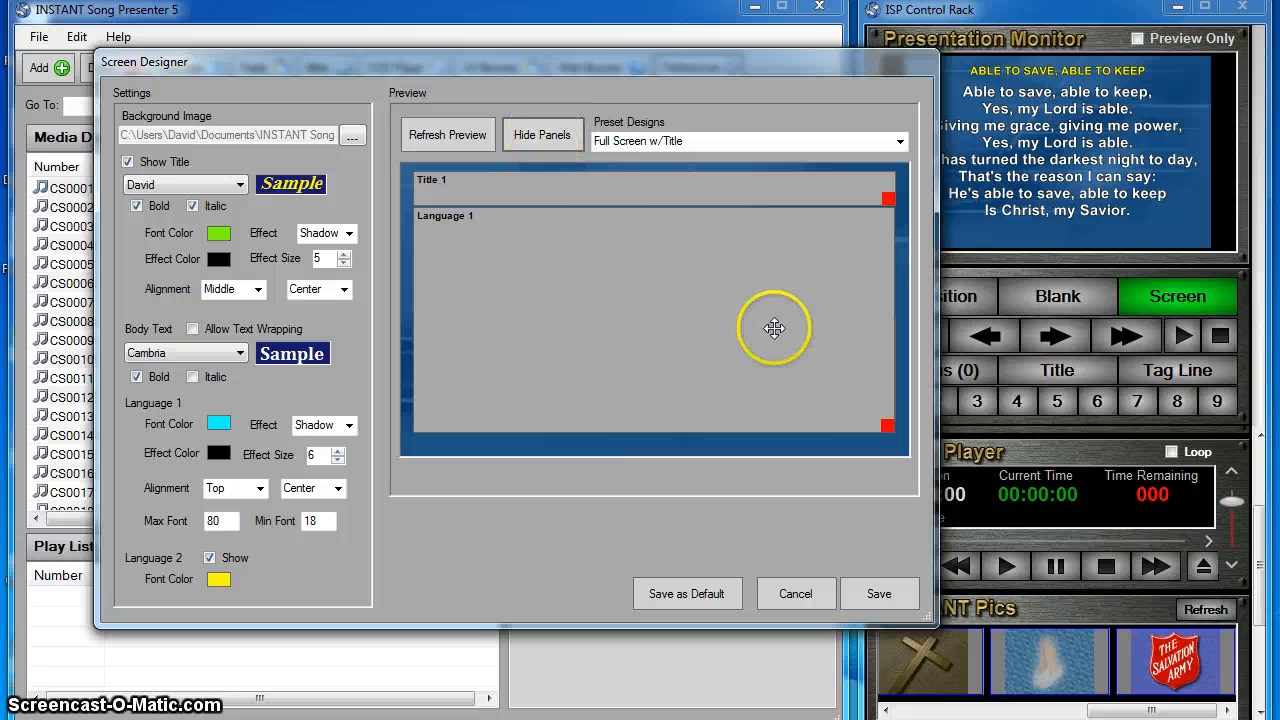
drag(888, 427, 890, 307)
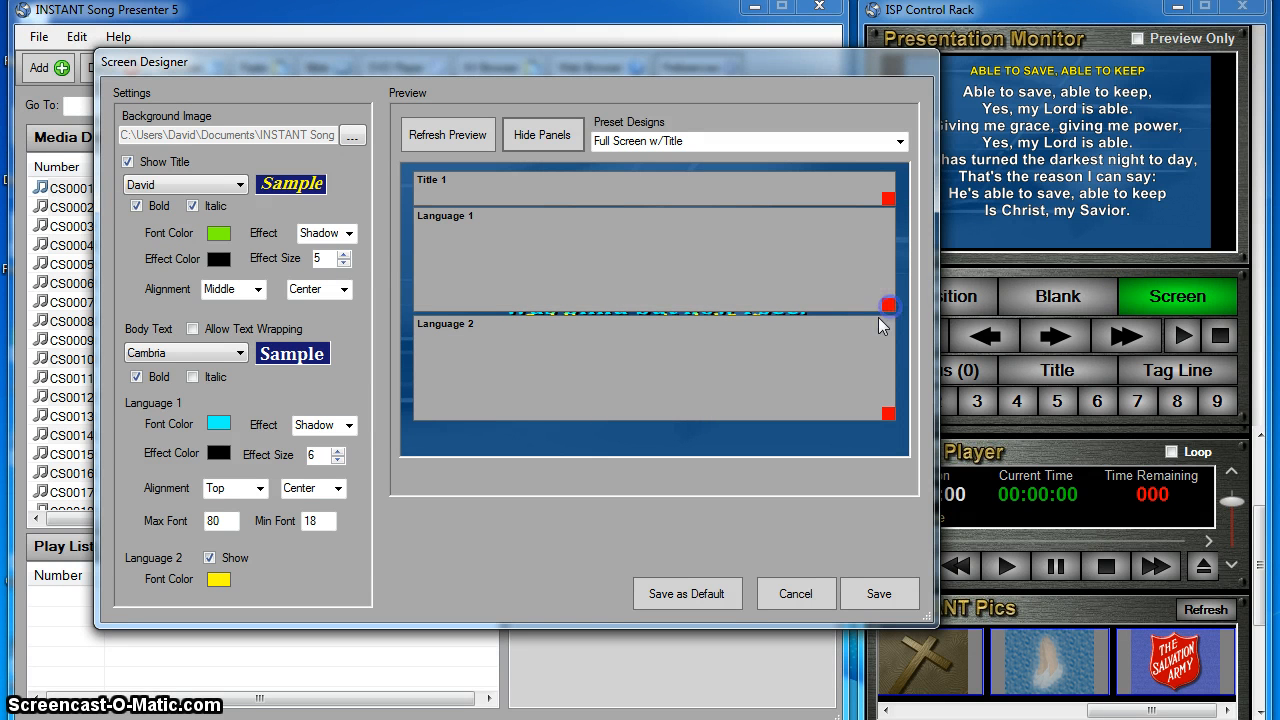
drag(669, 347, 670, 361)
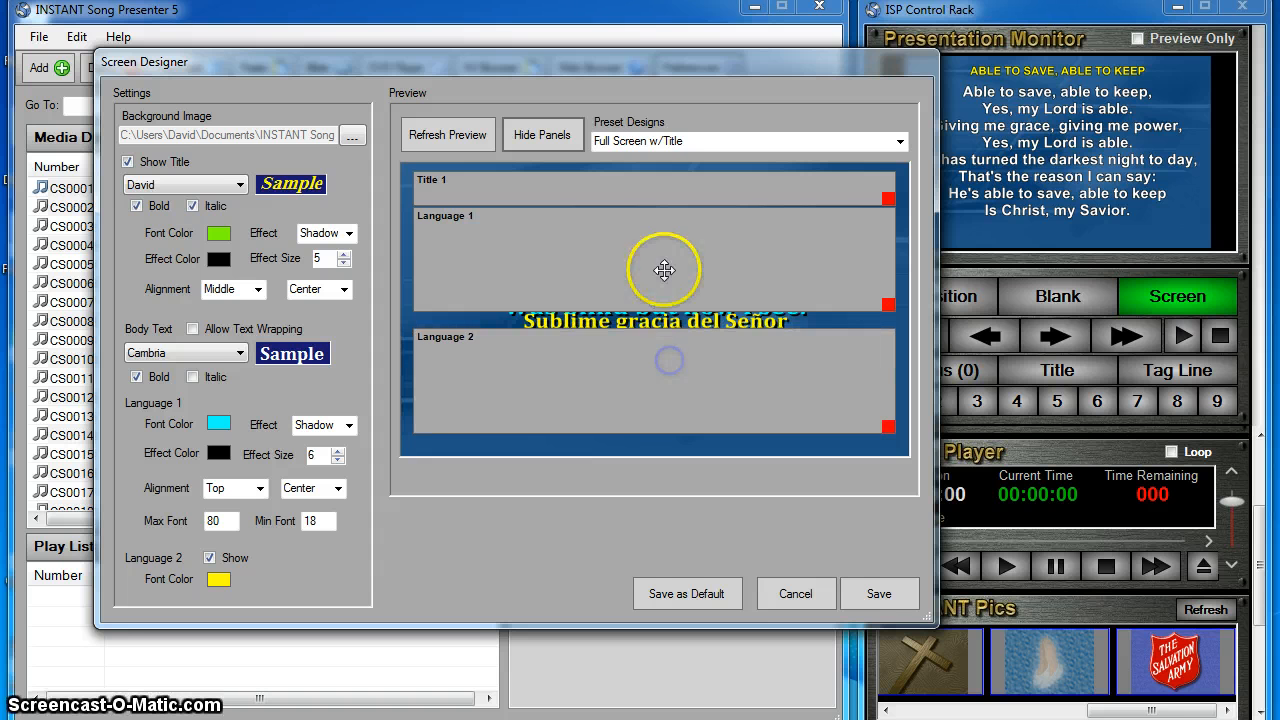
drag(665, 268, 664, 272)
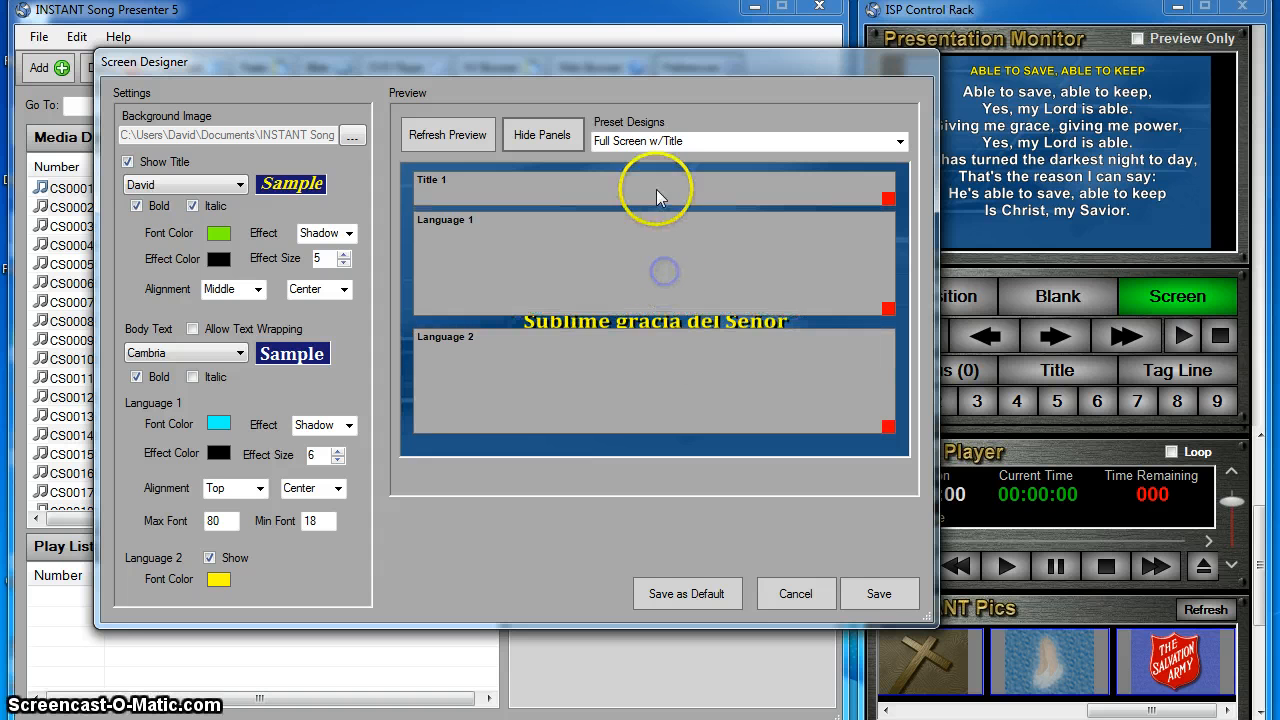
Step: Fine-tune the Title 1 panel's height and adjust the size of the Language 1 panel below it
click(886, 199)
mouse_move(886, 199)
mouse_down()
mouse_move(805, 195)
mouse_move(884, 199)
mouse_up()
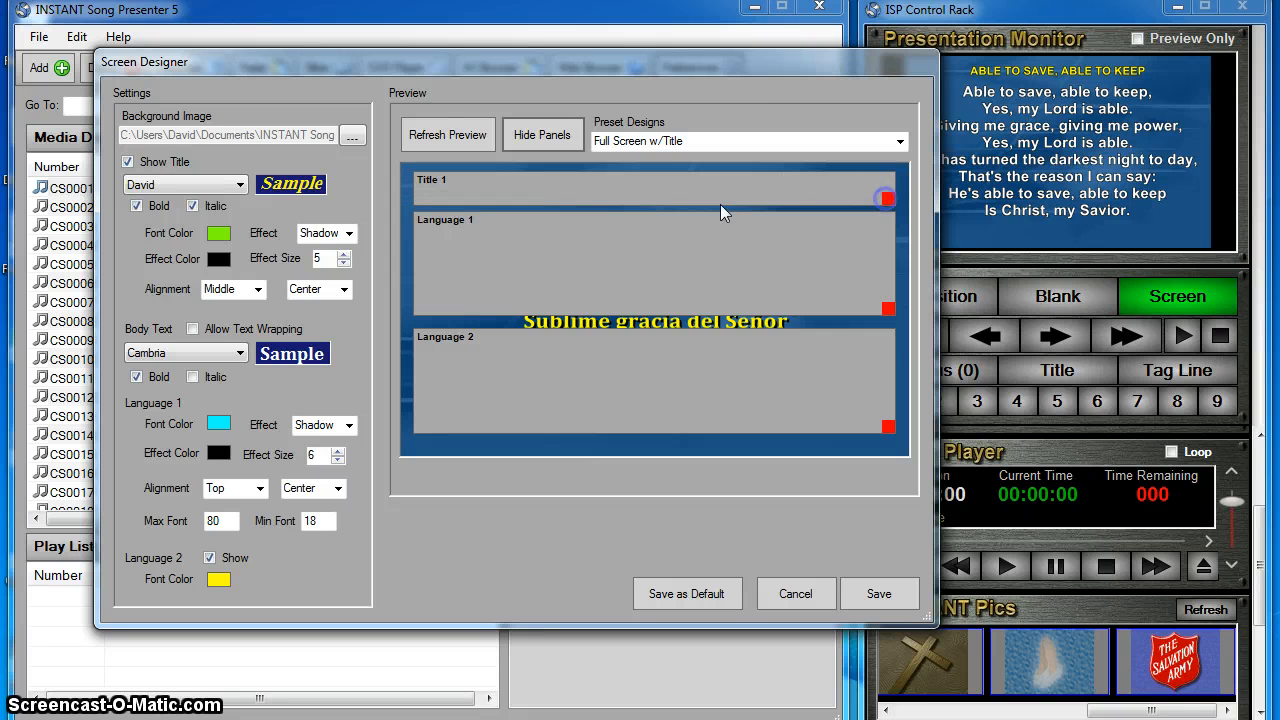
drag(647, 191, 648, 191)
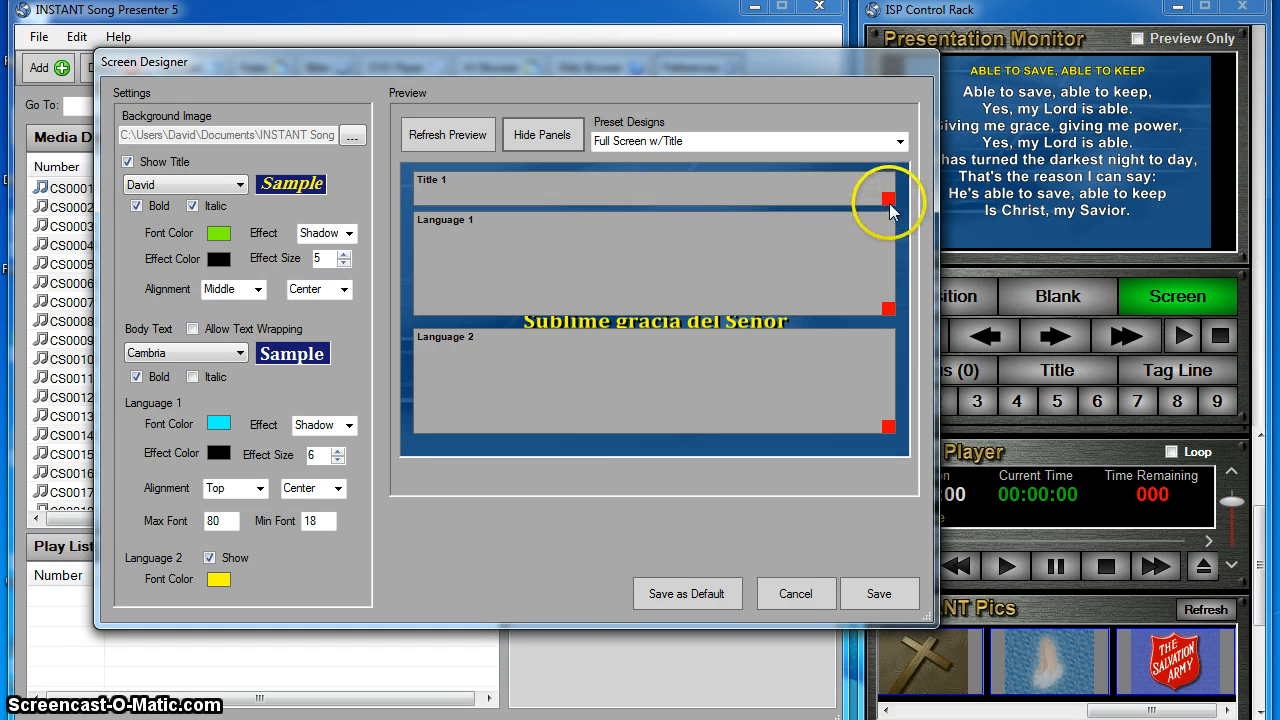
mouse_move(888, 199)
mouse_down()
mouse_move(744, 203)
mouse_move(747, 192)
mouse_move(766, 200)
mouse_move(736, 186)
mouse_move(889, 208)
mouse_up()
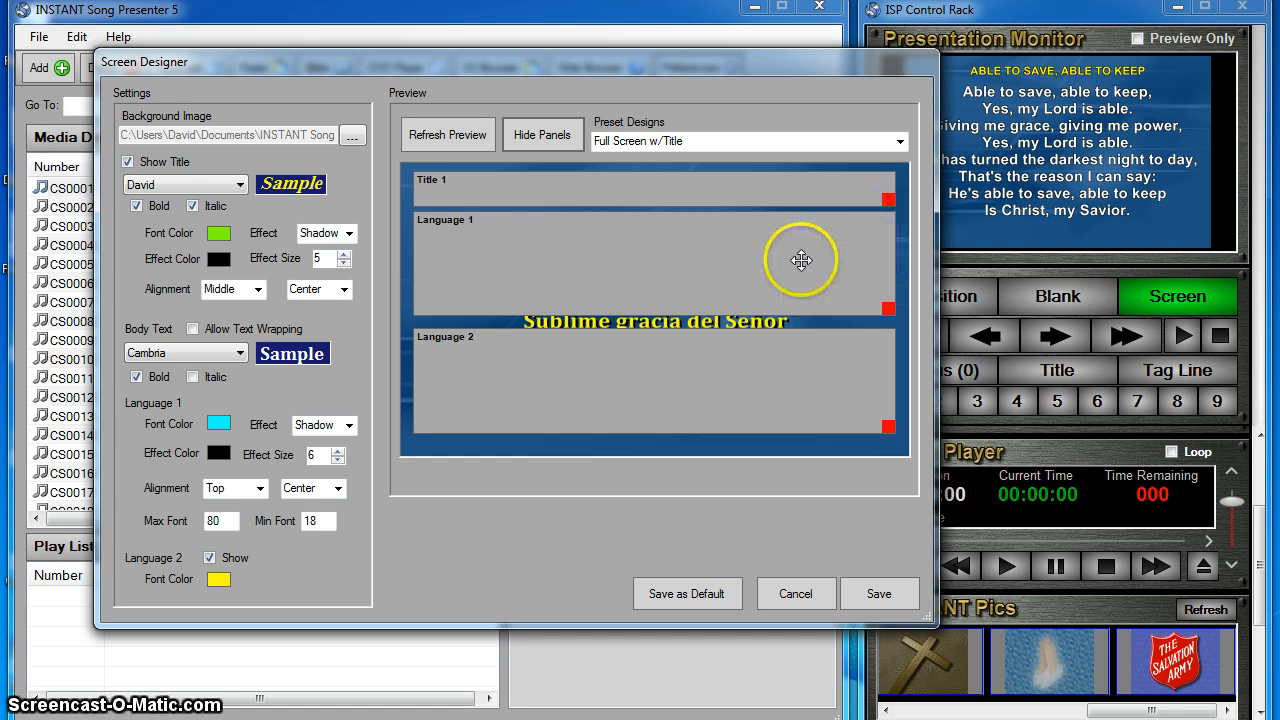
drag(800, 260, 799, 267)
drag(887, 307, 889, 310)
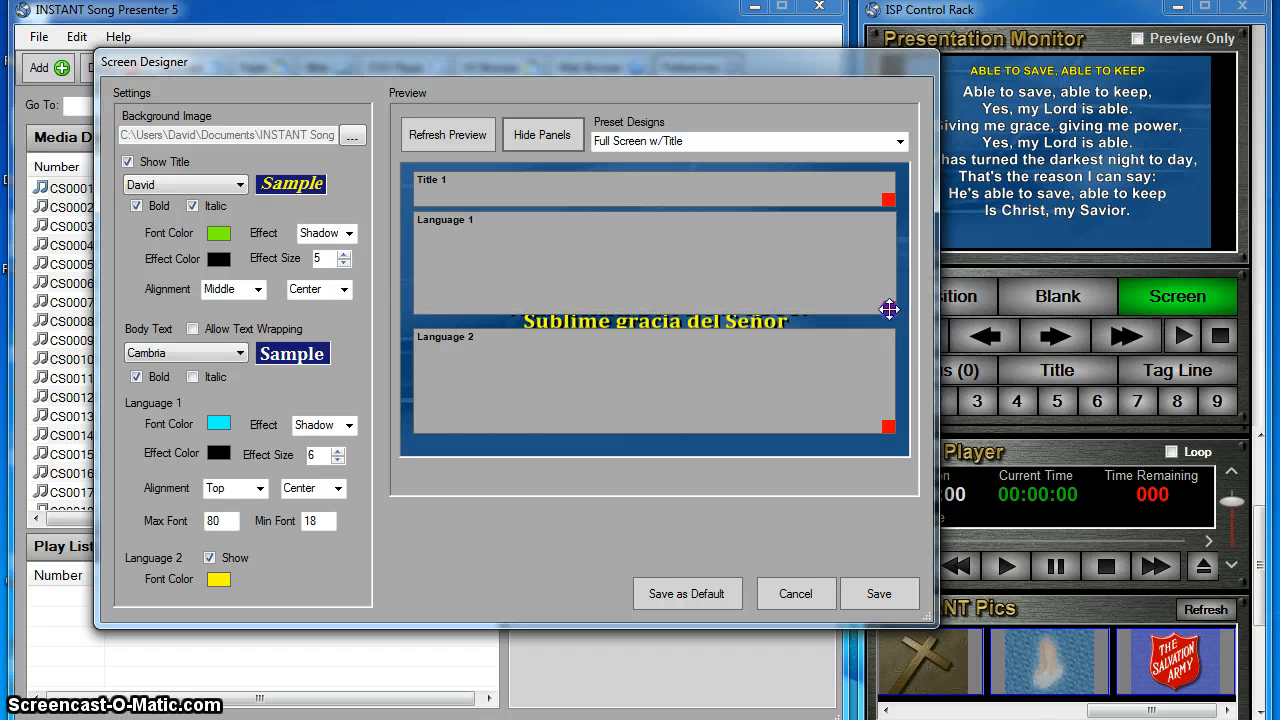
Step: Lower the Language 2 panel, extend the Language 1 panel down to just above it, and view the refreshed preview with the panels hidden
drag(771, 383, 773, 377)
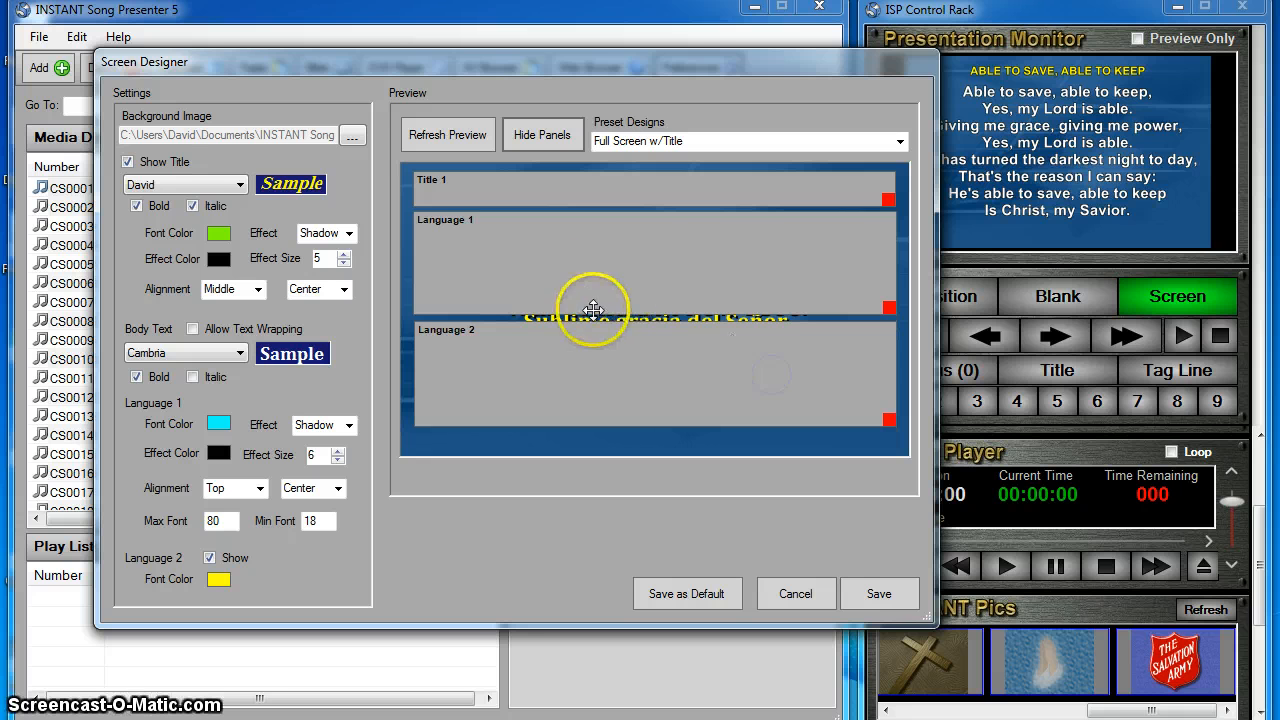
mouse_move(887, 420)
mouse_down()
mouse_move(890, 447)
mouse_move(888, 434)
mouse_up()
drag(812, 363, 812, 371)
drag(891, 440, 861, 421)
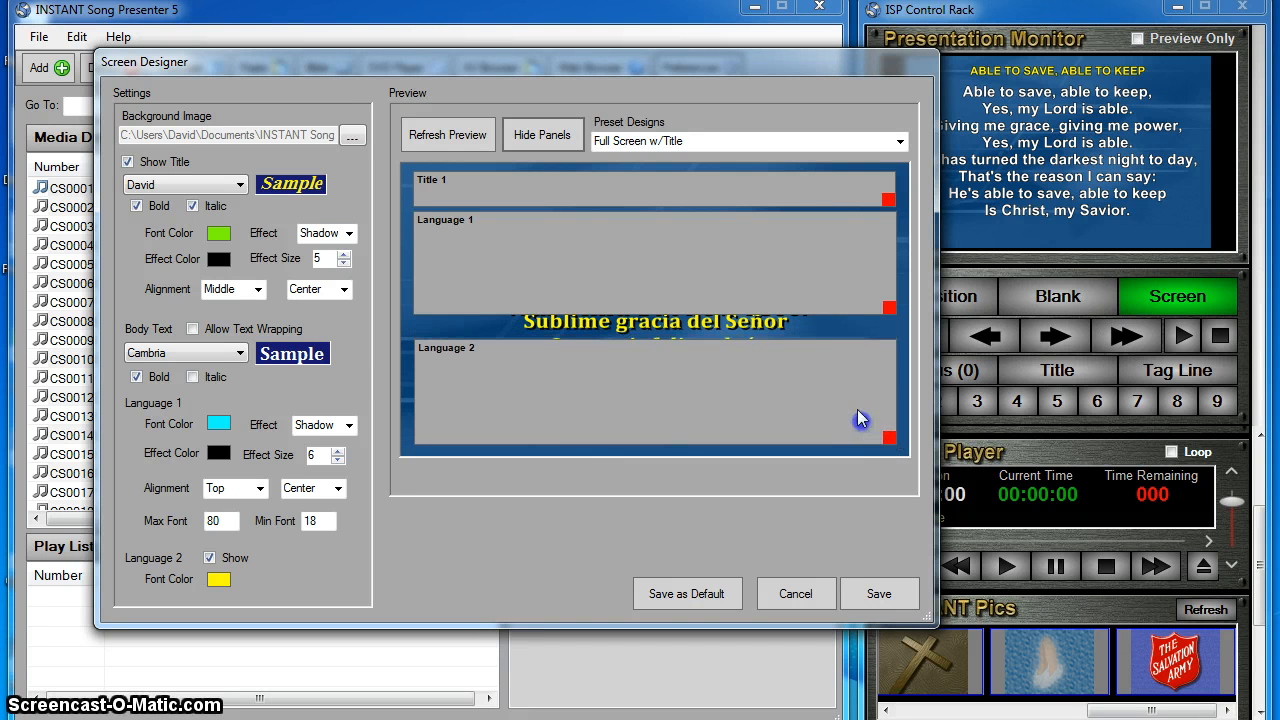
drag(888, 305, 888, 332)
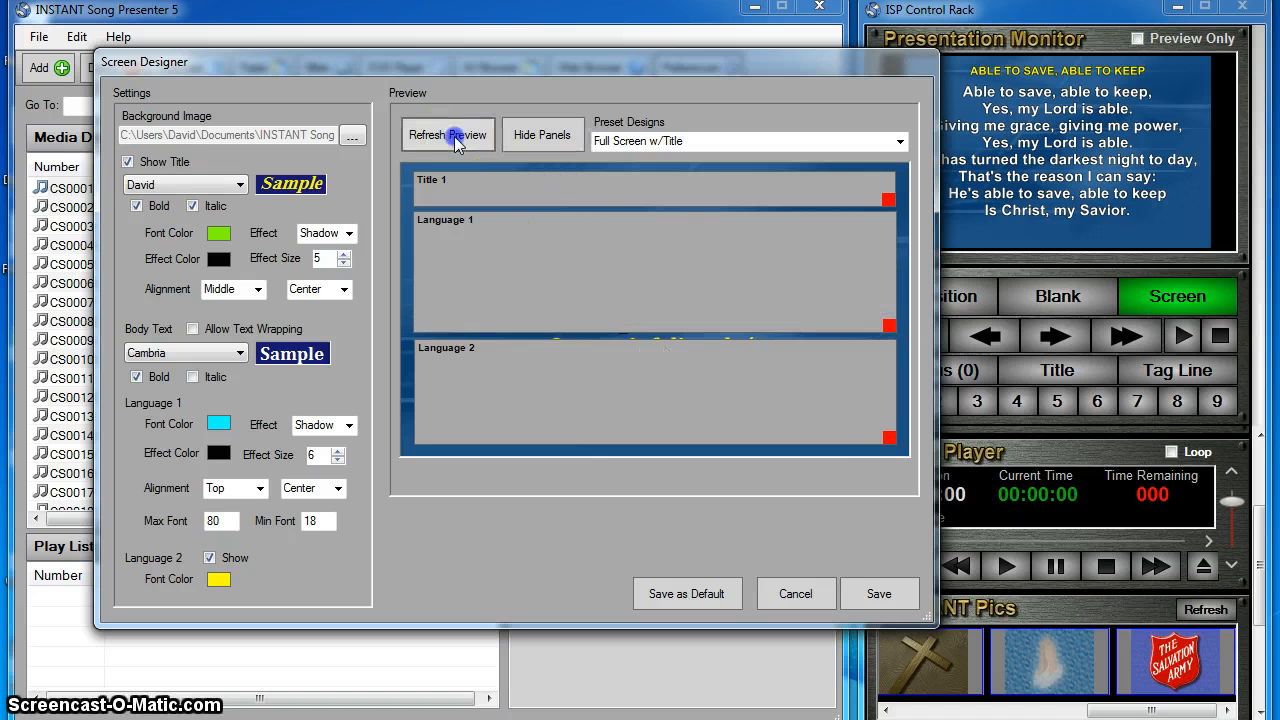
click(538, 134)
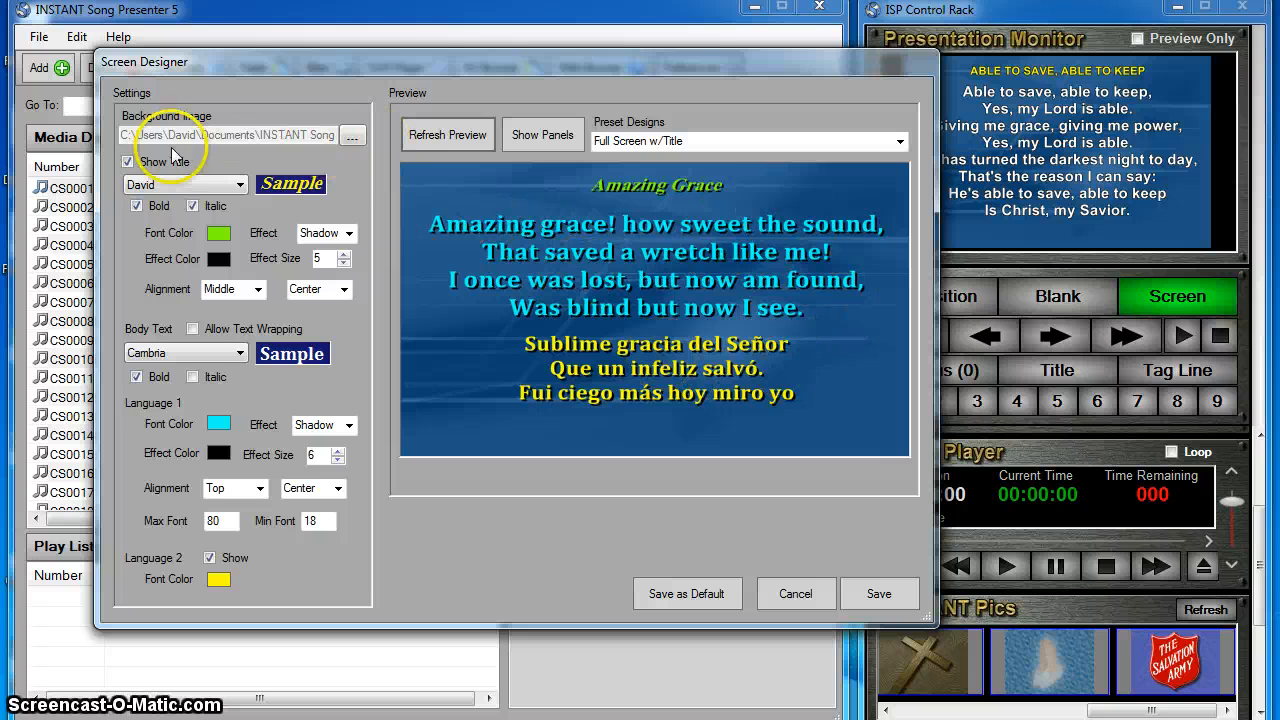
Step: Set the background image to grdgren1.bmp from the Backgrounds folder and refresh the preview
click(353, 134)
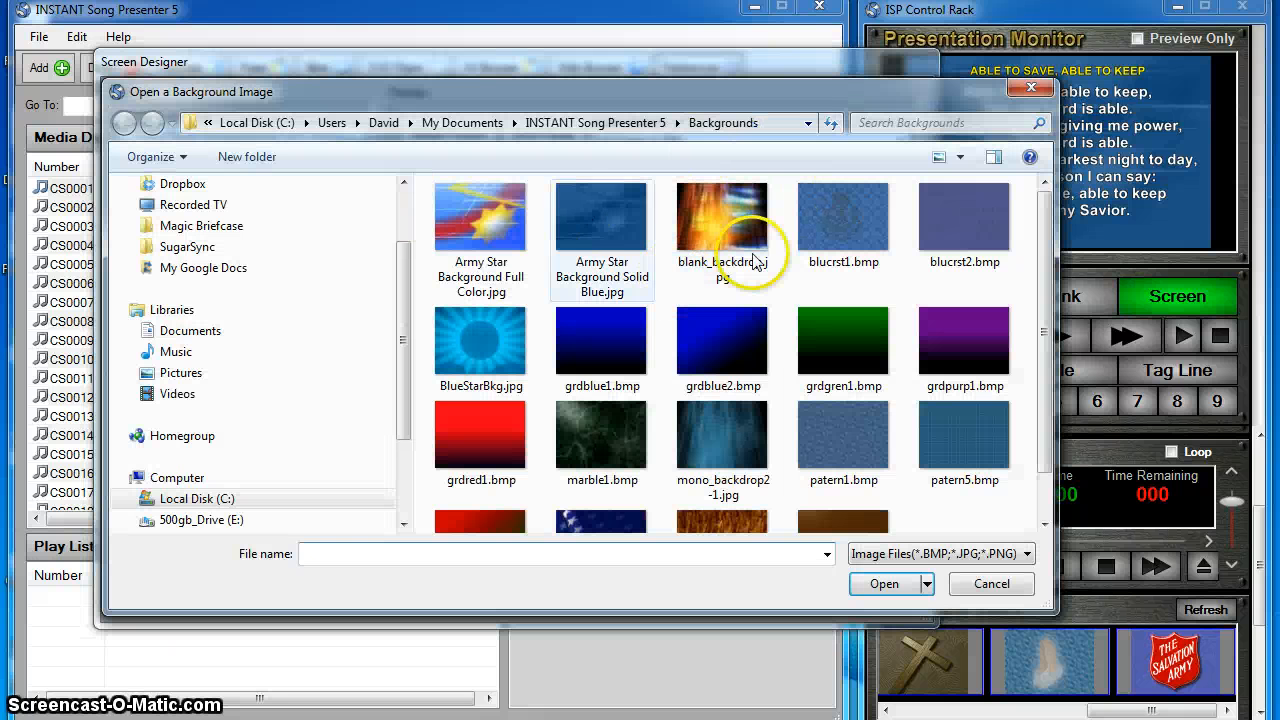
drag(1044, 243, 1044, 286)
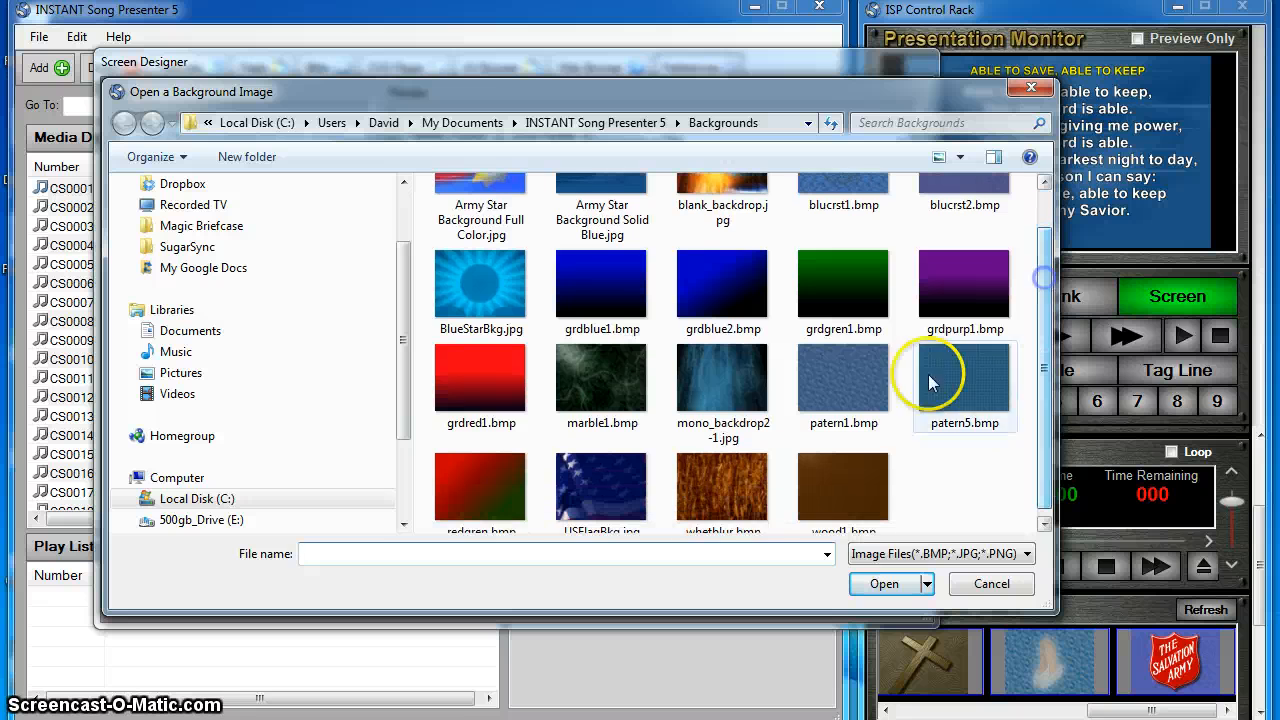
click(825, 274)
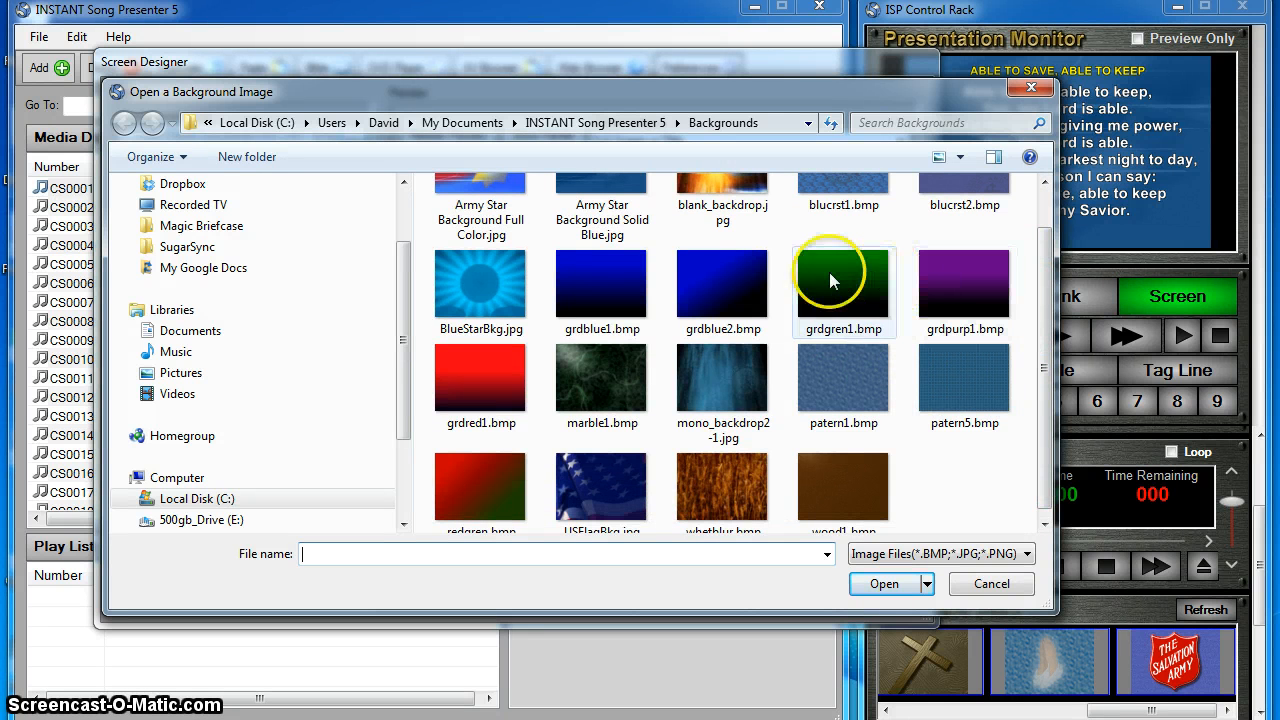
click(884, 583)
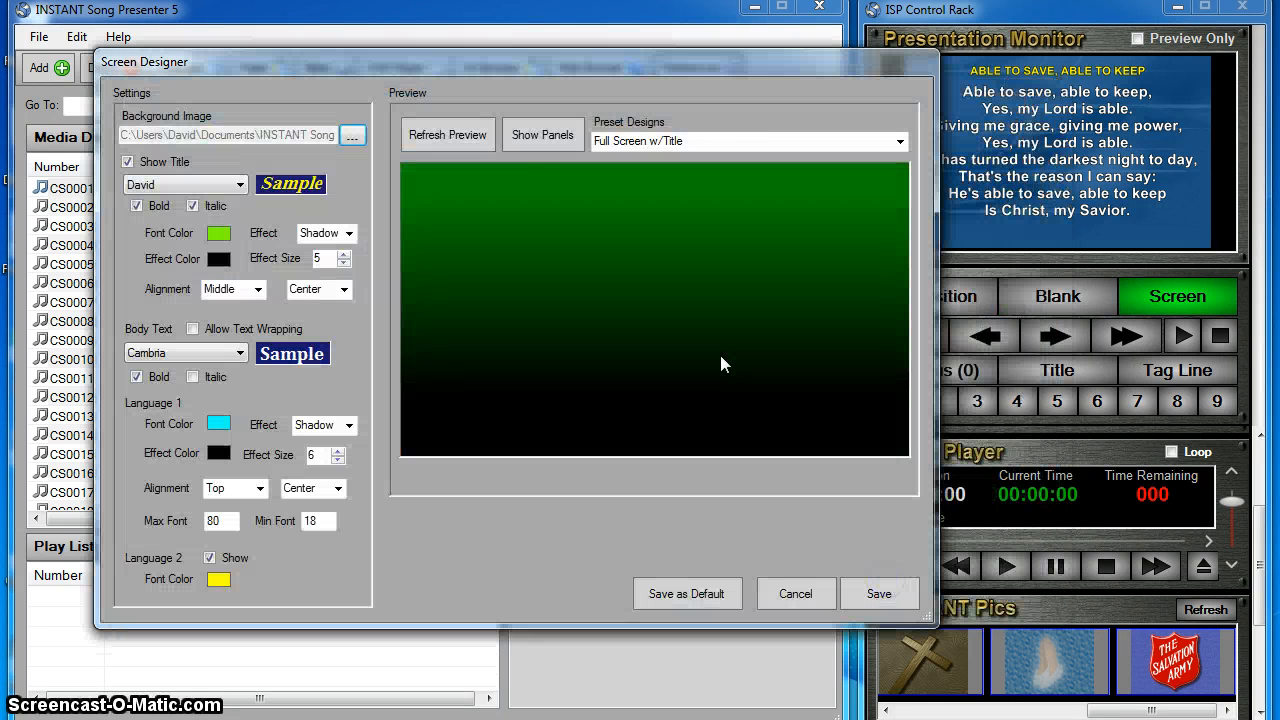
click(446, 135)
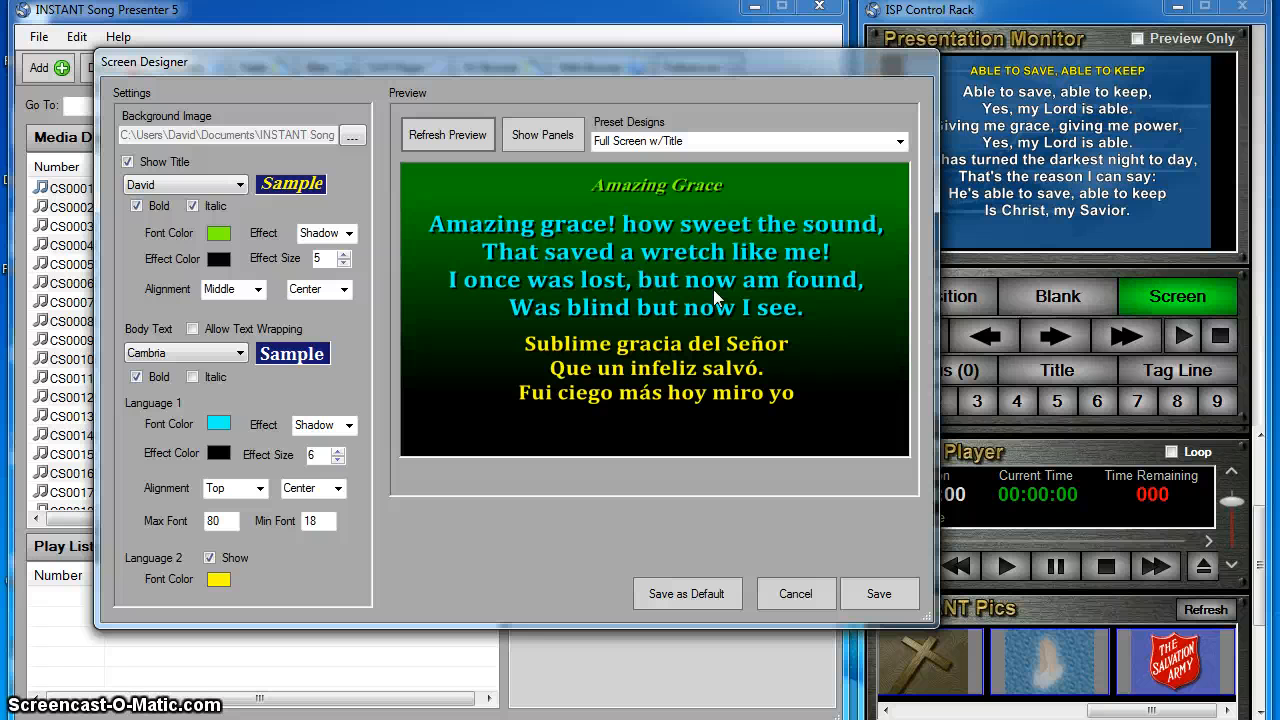
Step: Save the screen design and the preferences
click(868, 596)
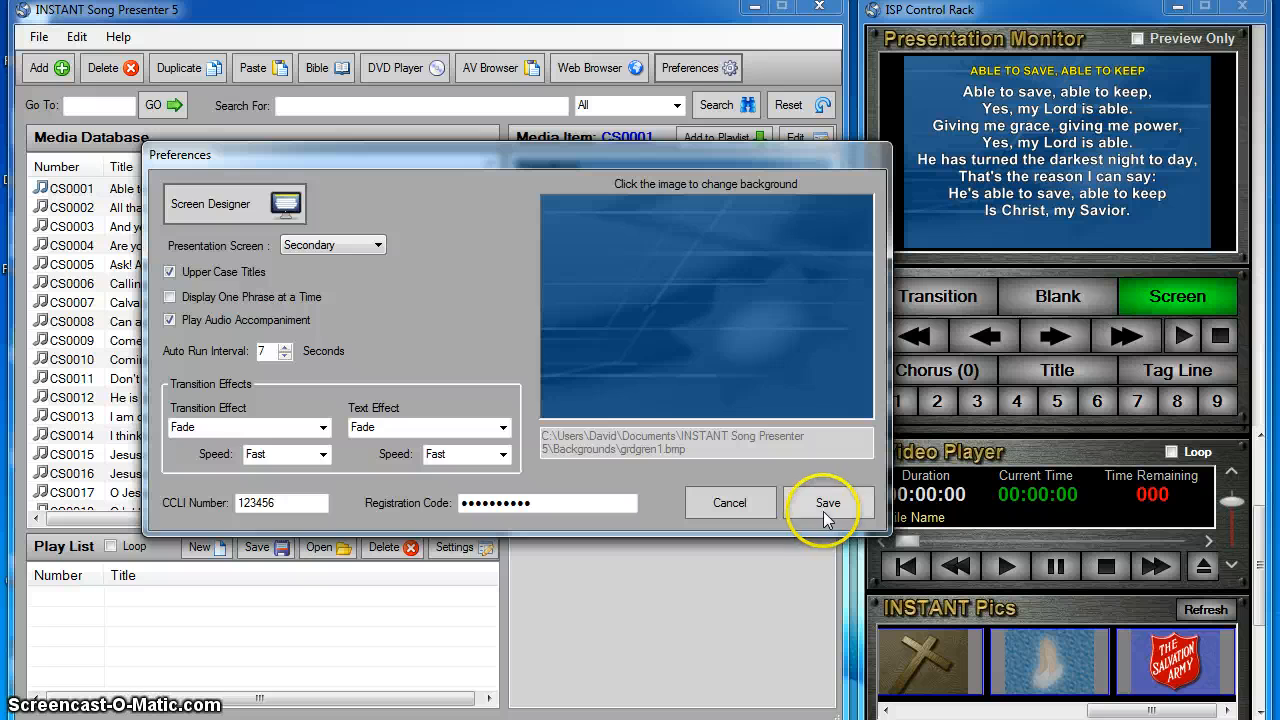
click(818, 507)
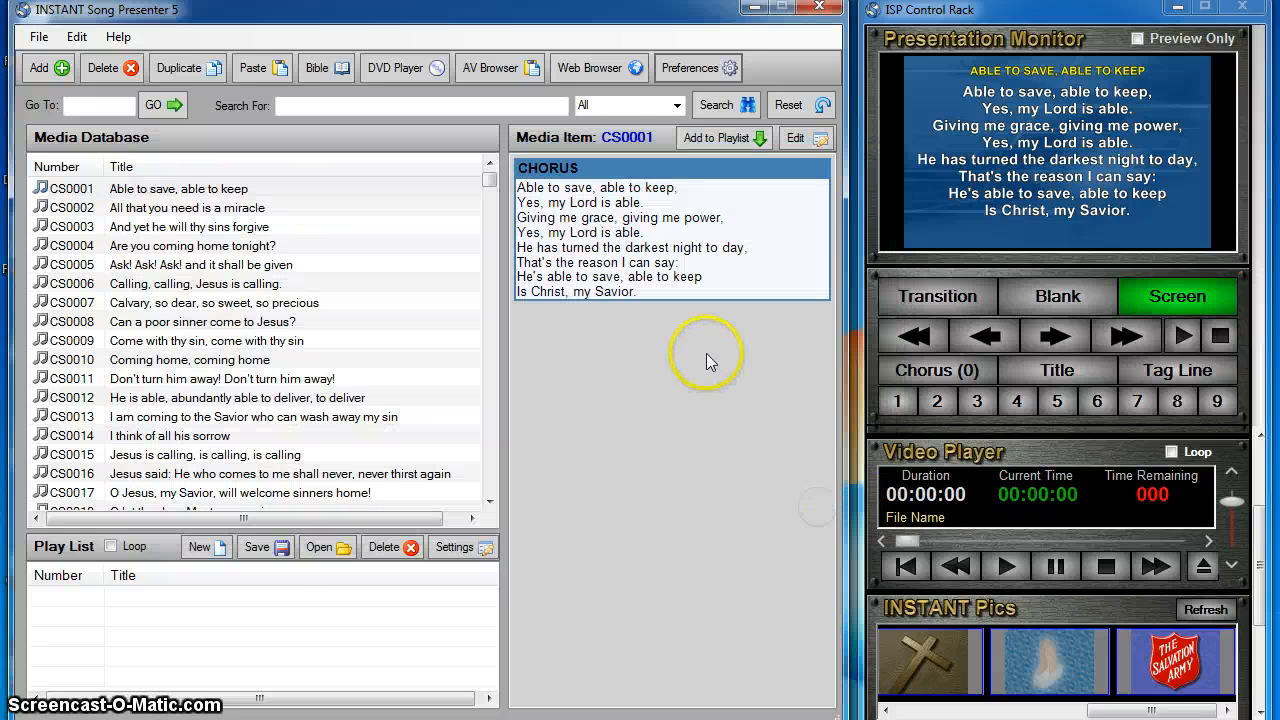
Step: Check the saved background in Preferences without changing anything, and present the chorus of CS0001 with the new design
click(689, 72)
drag(511, 203, 426, 190)
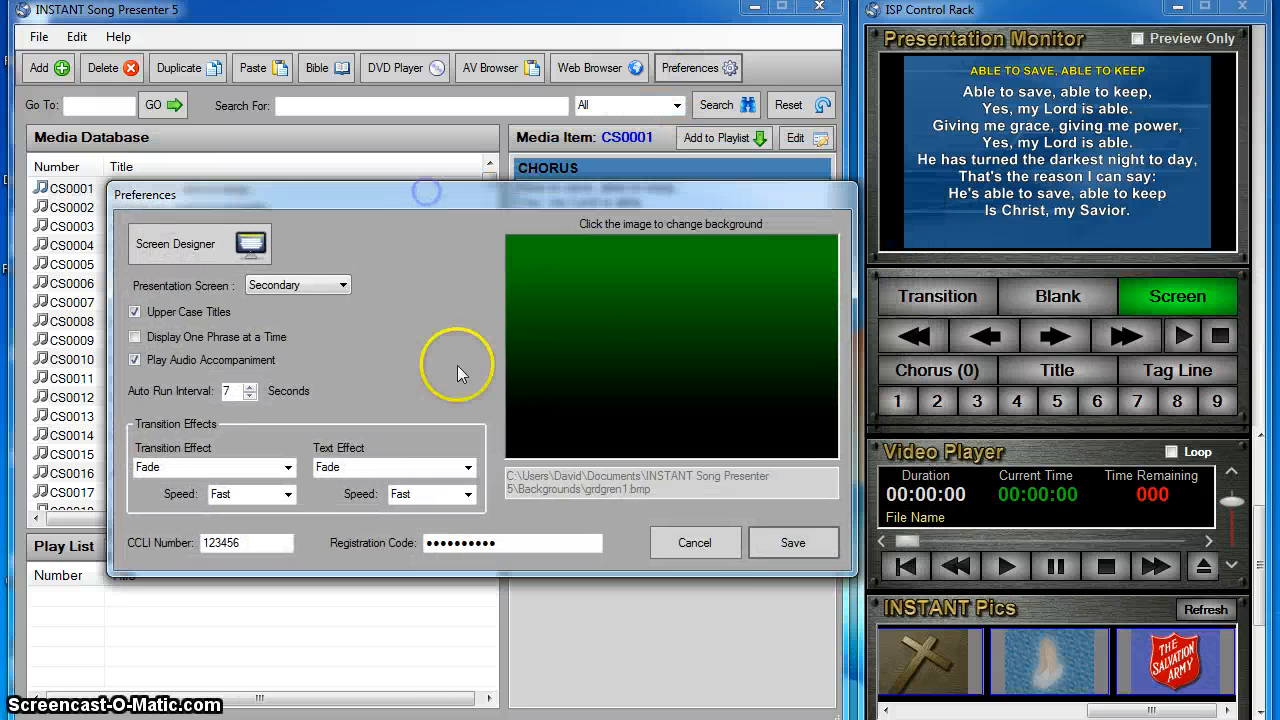
click(698, 542)
click(598, 205)
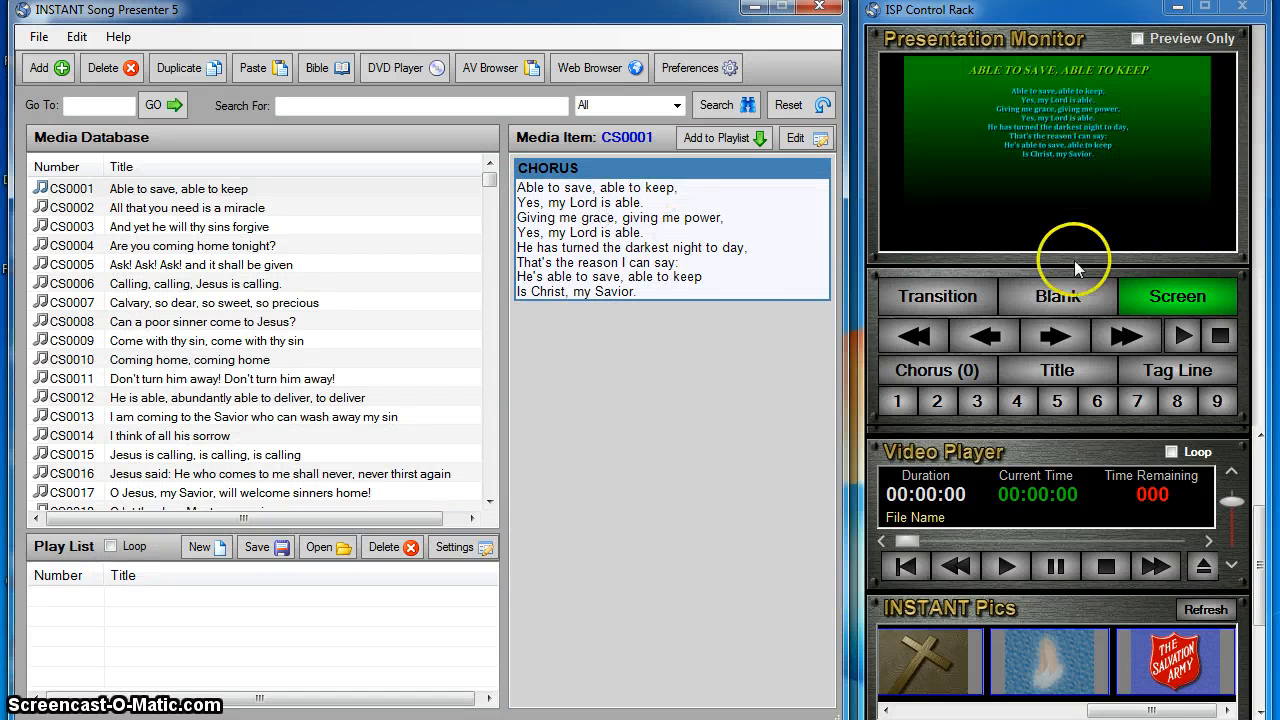
Step: Browse the media database down to the SB-numbered songs
drag(489, 182, 489, 231)
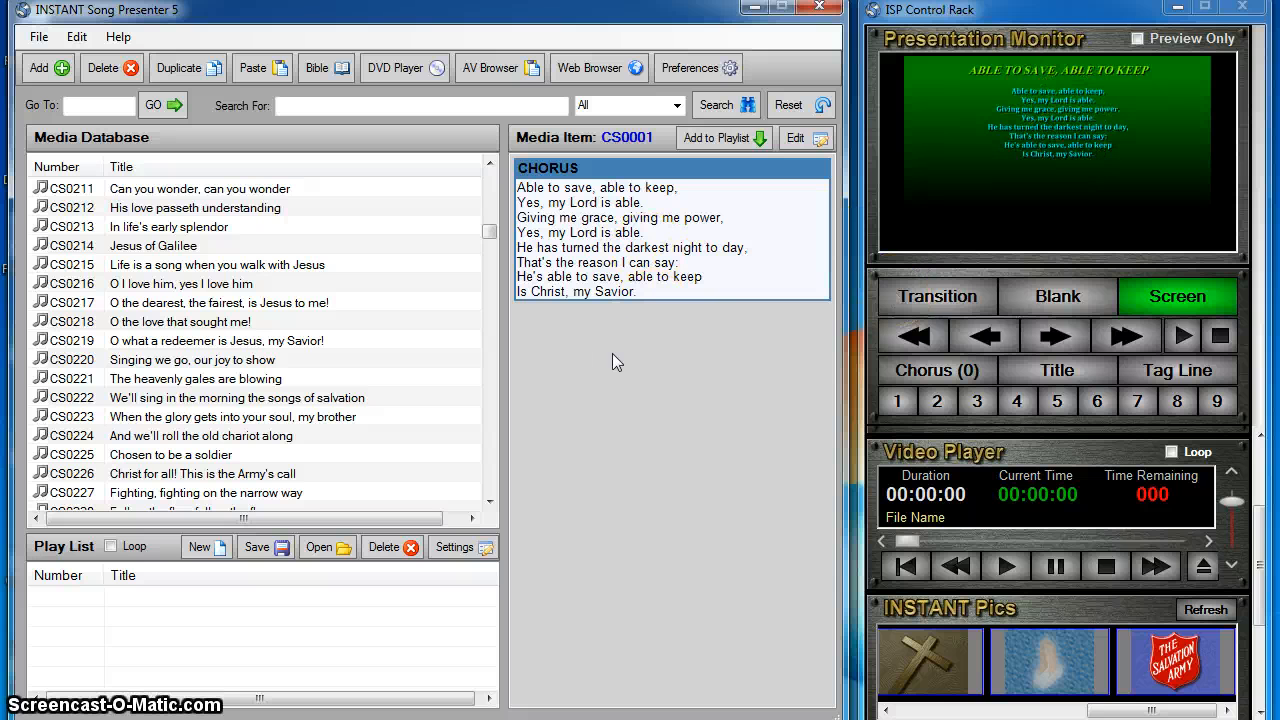
drag(489, 232, 489, 272)
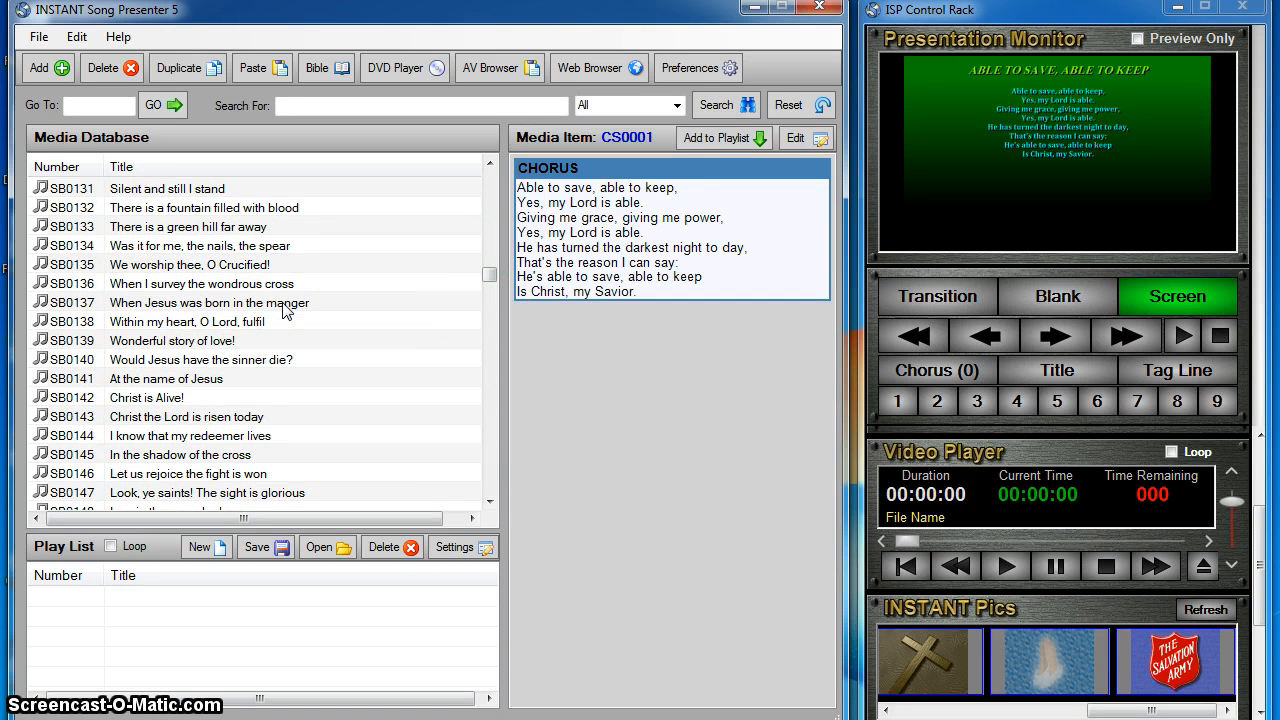